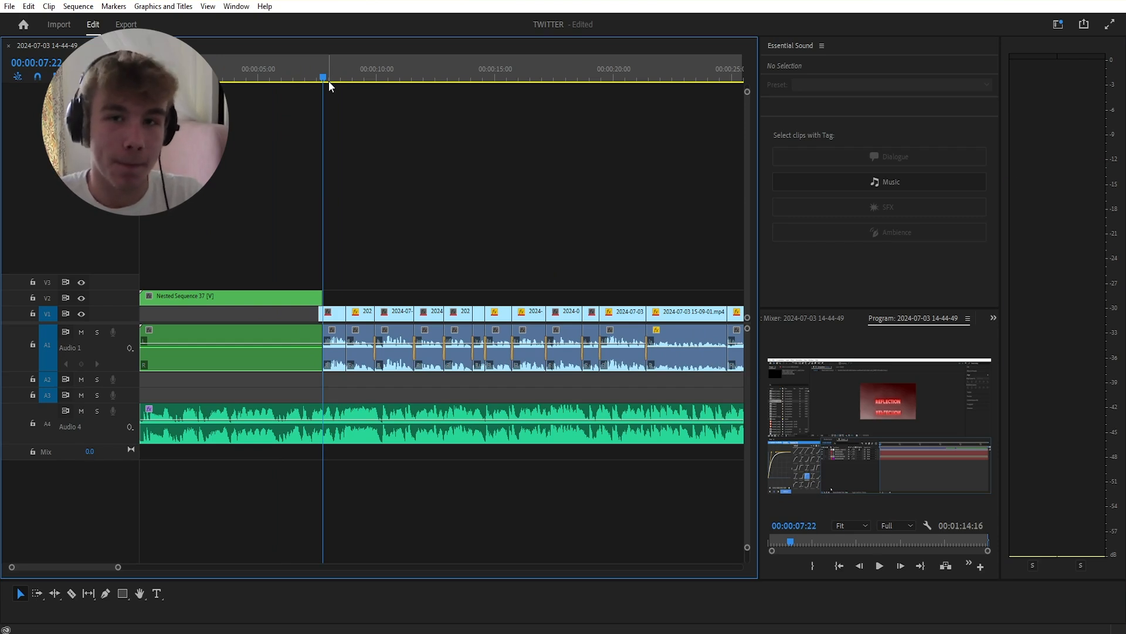
- Select all clips on the Audio 1 track and tag them as Dialogue
{"action": "key", "text": "space"}
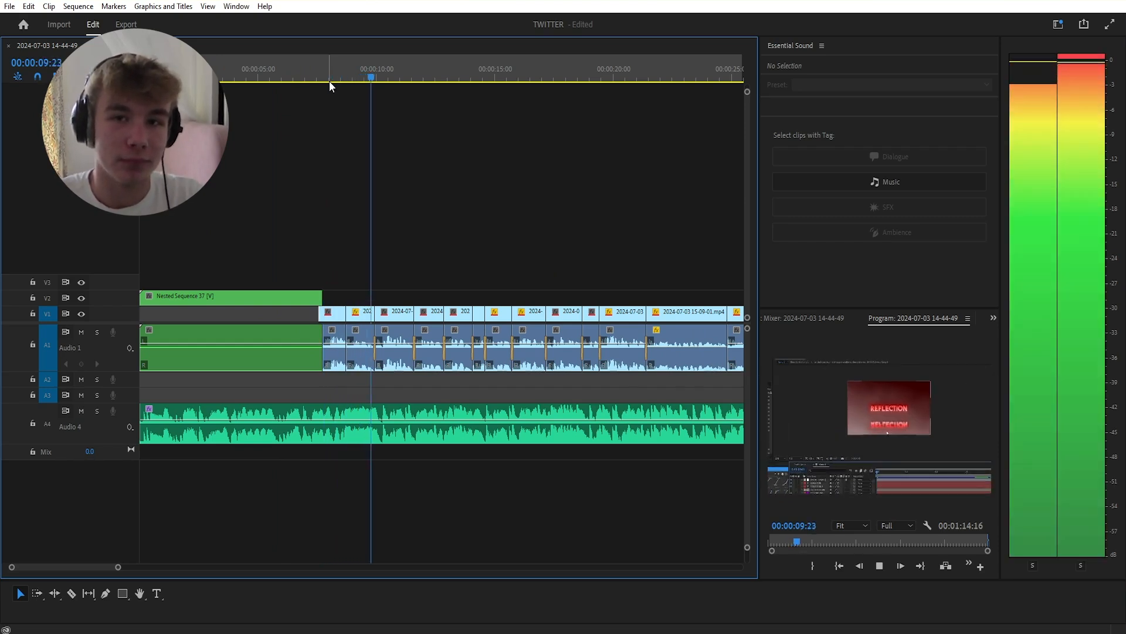
{"action": "key", "text": "space"}
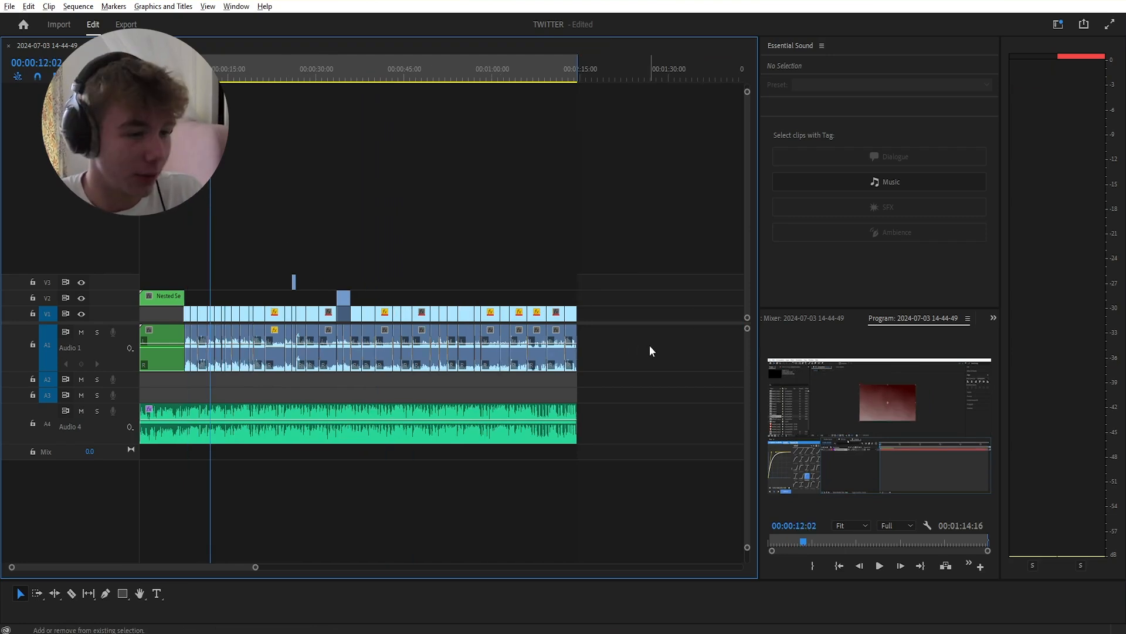
{"action": "left_click_drag", "start_coordinate": [650, 345], "coordinate": [169, 356]}
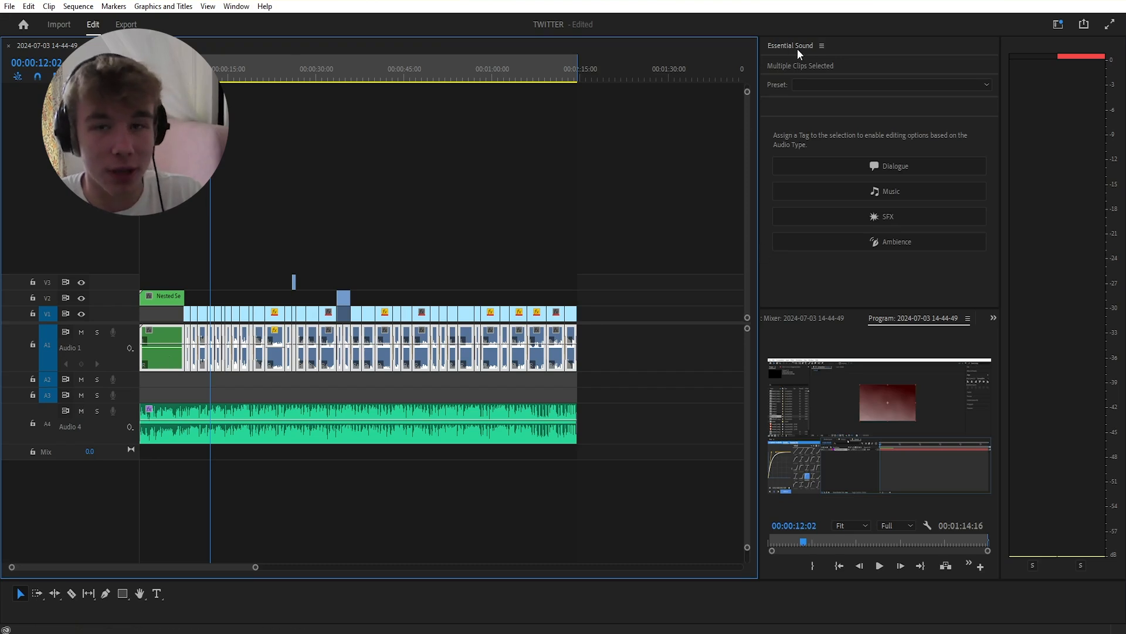
{"action": "left_click", "coordinate": [236, 6]}
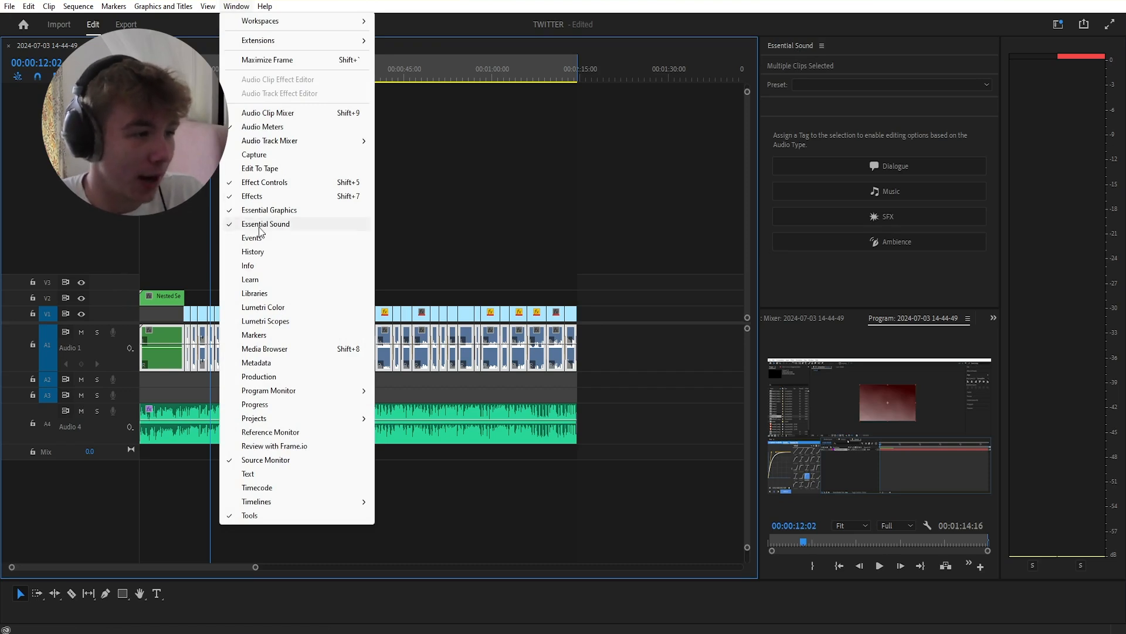
{"action": "left_click", "coordinate": [907, 132]}
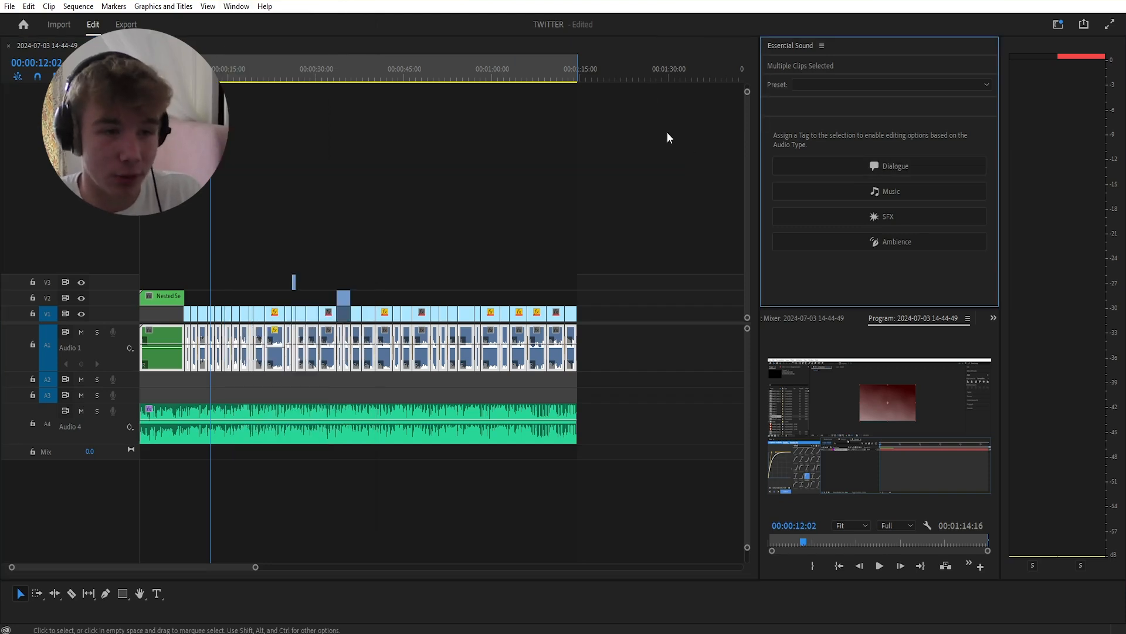
{"action": "left_click_drag", "start_coordinate": [673, 342], "coordinate": [170, 348]}
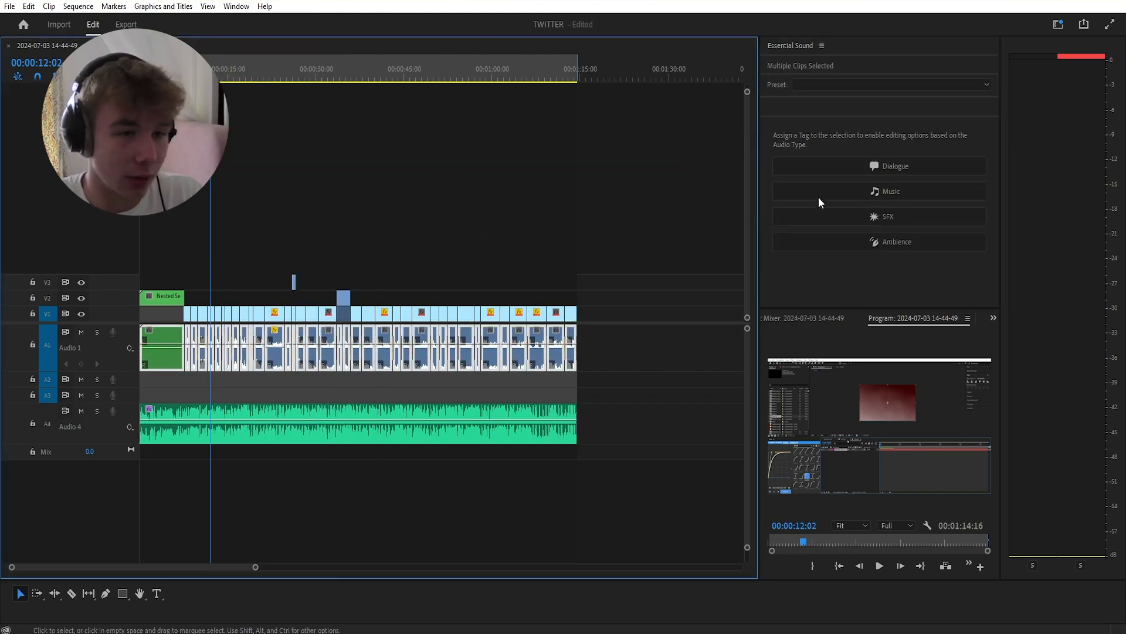
{"action": "left_click", "coordinate": [851, 166]}
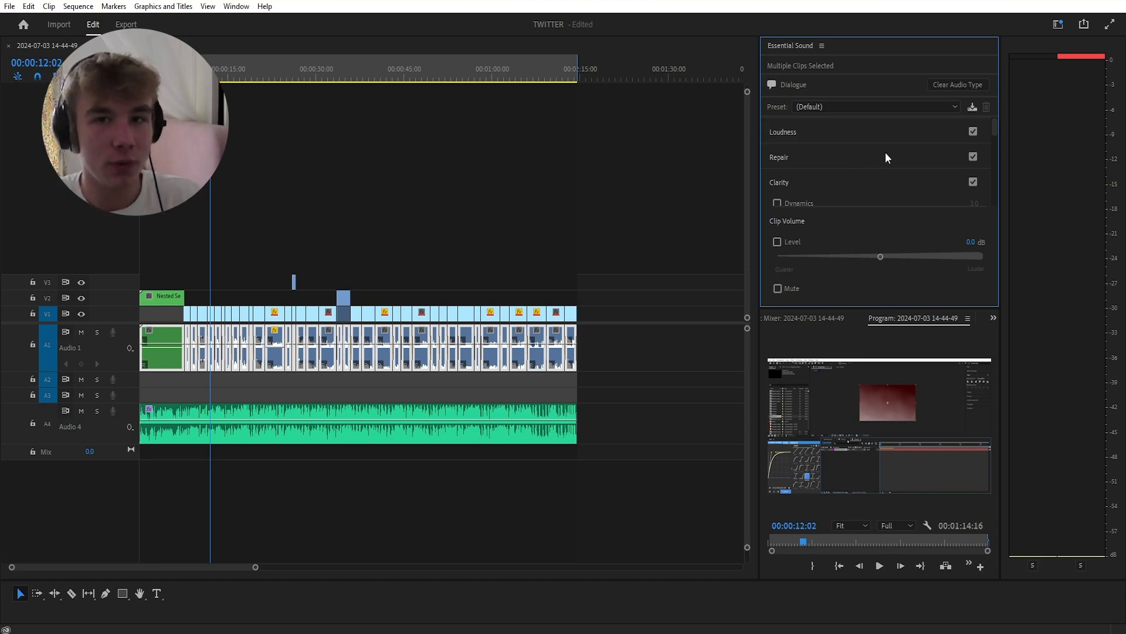
- Auto-match the loudness of the selected dialogue clips on Audio 1
{"action": "left_click", "coordinate": [784, 134]}
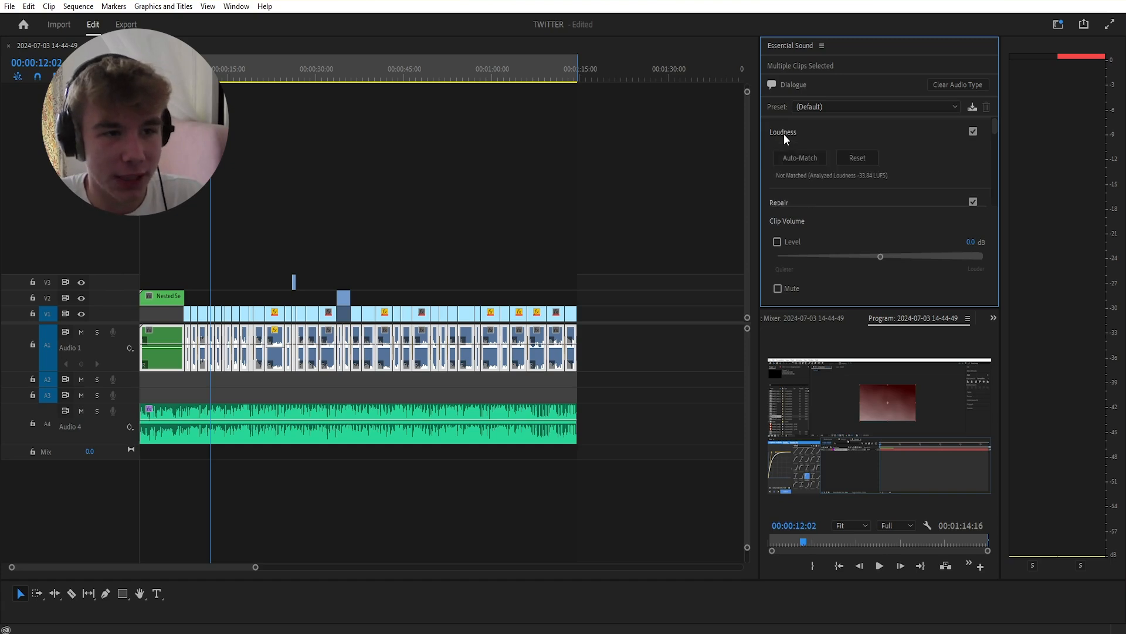
{"action": "left_click", "coordinate": [805, 157]}
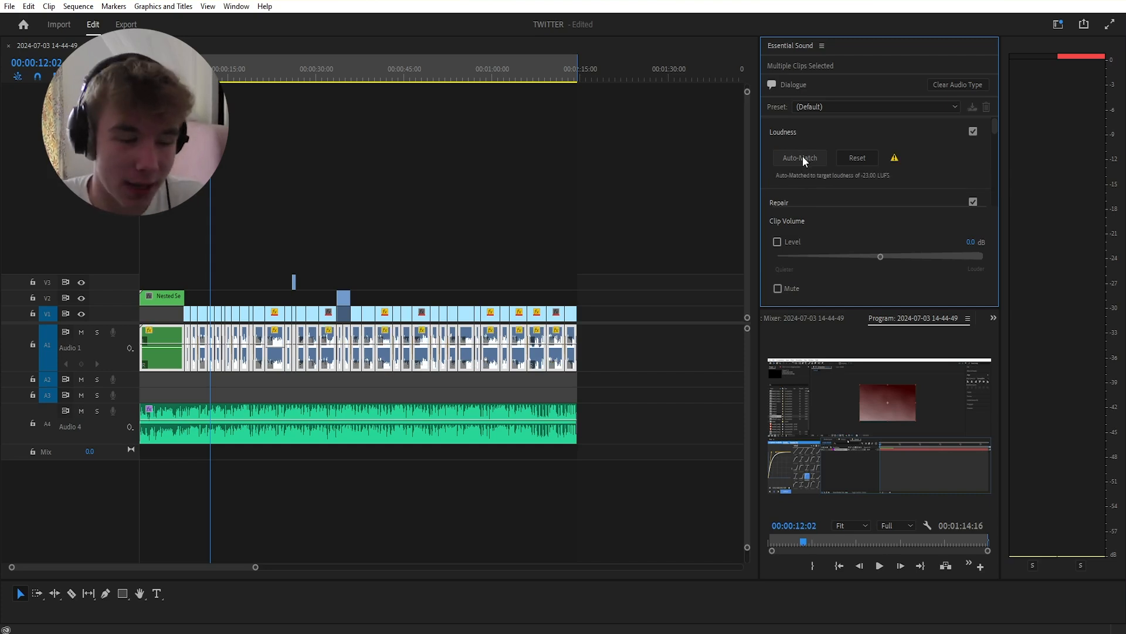
{"action": "scroll", "coordinate": [178, 385], "scroll_direction": "up", "scroll_amount": 2}
{"action": "scroll", "coordinate": [177, 385], "scroll_direction": "up", "scroll_amount": 3}
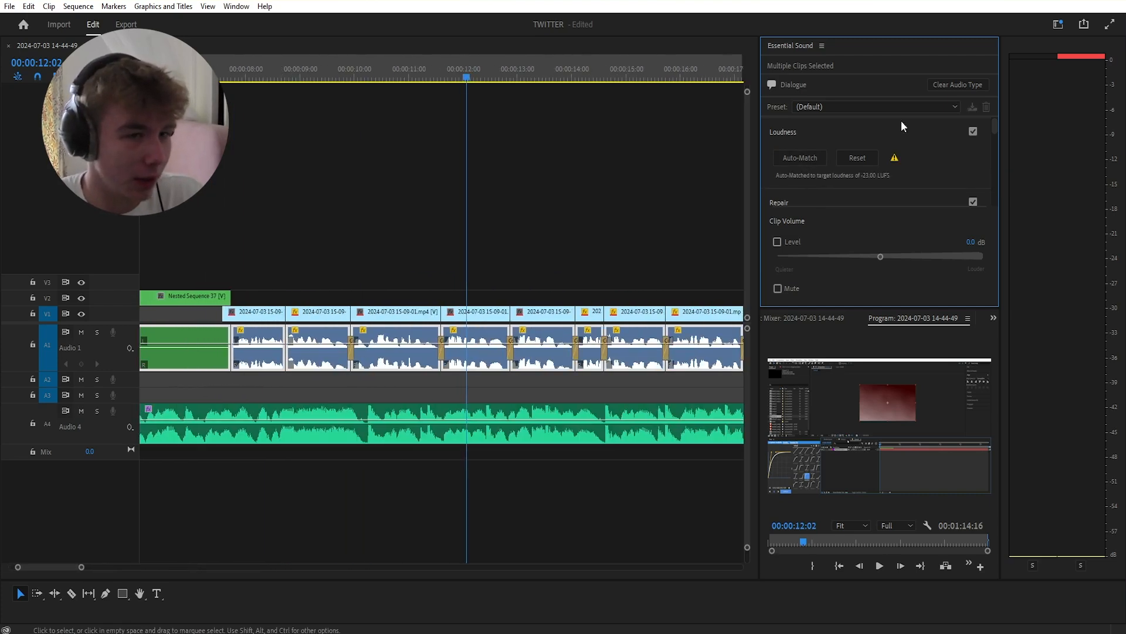
- Reset the loudness matching of the dialogue clips and undo that reset
{"action": "left_click", "coordinate": [867, 157]}
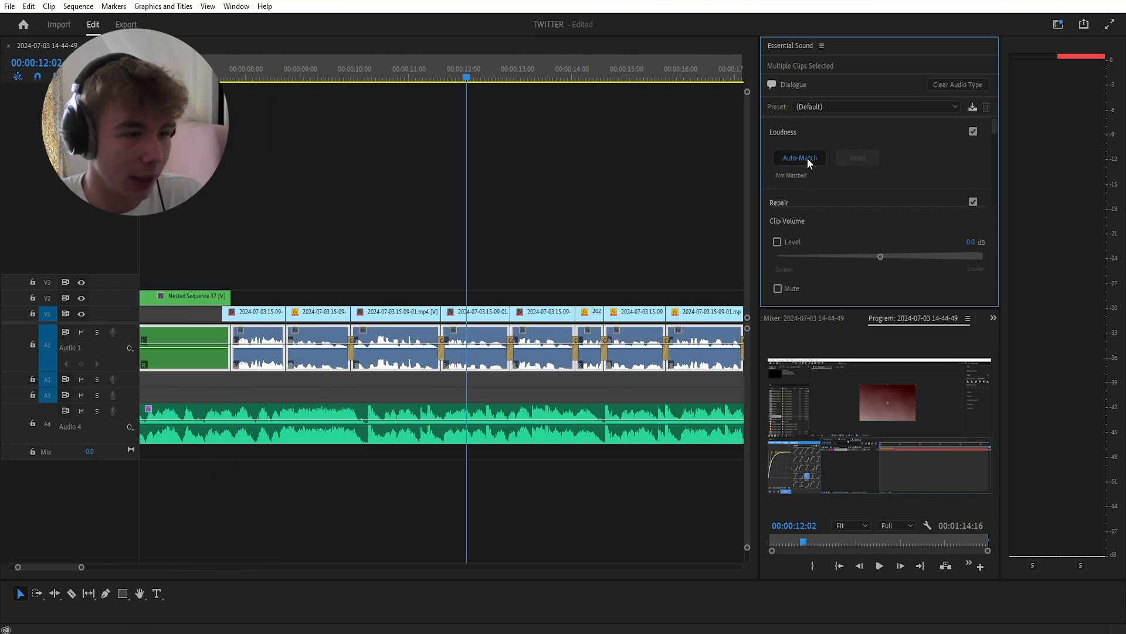
{"action": "scroll", "coordinate": [481, 350], "scroll_direction": "down", "scroll_amount": 1}
{"action": "key", "text": "ctrl+z"}
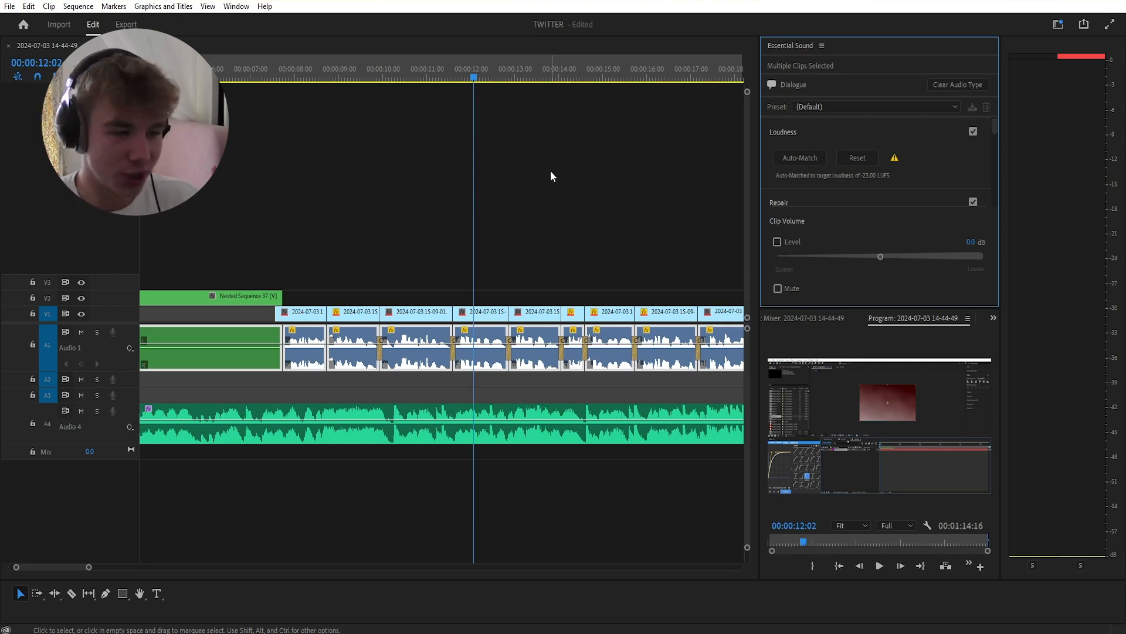
- Show the sequence's Audio Track Mixer, widen it and expand its effects and sends area
{"action": "left_click", "coordinate": [804, 318]}
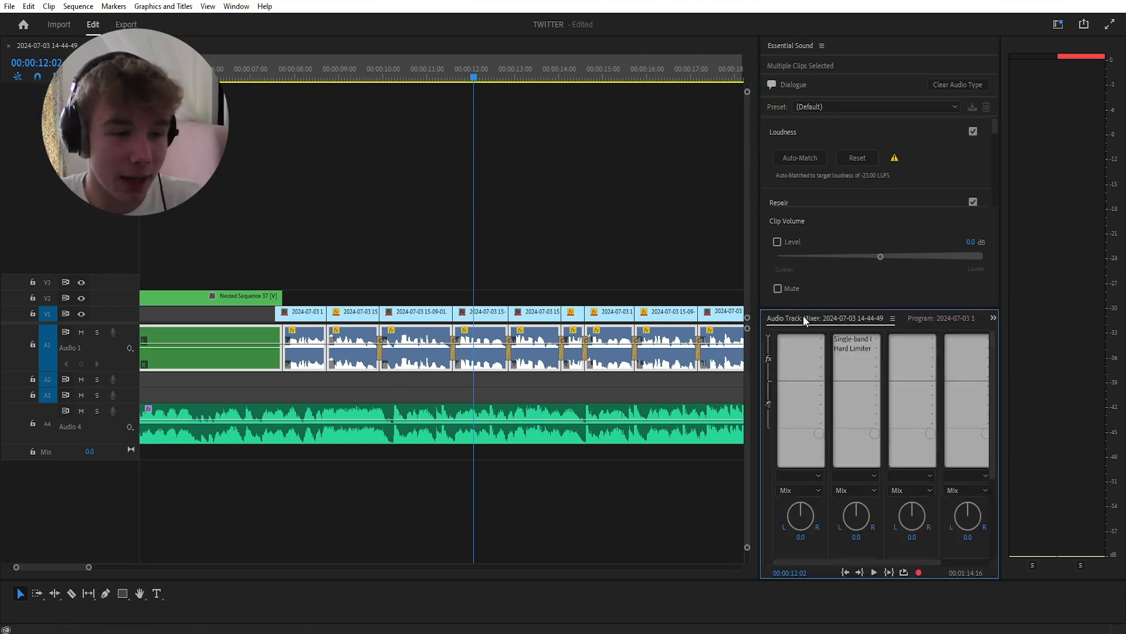
{"action": "left_click_drag", "start_coordinate": [997, 394], "coordinate": [1054, 392]}
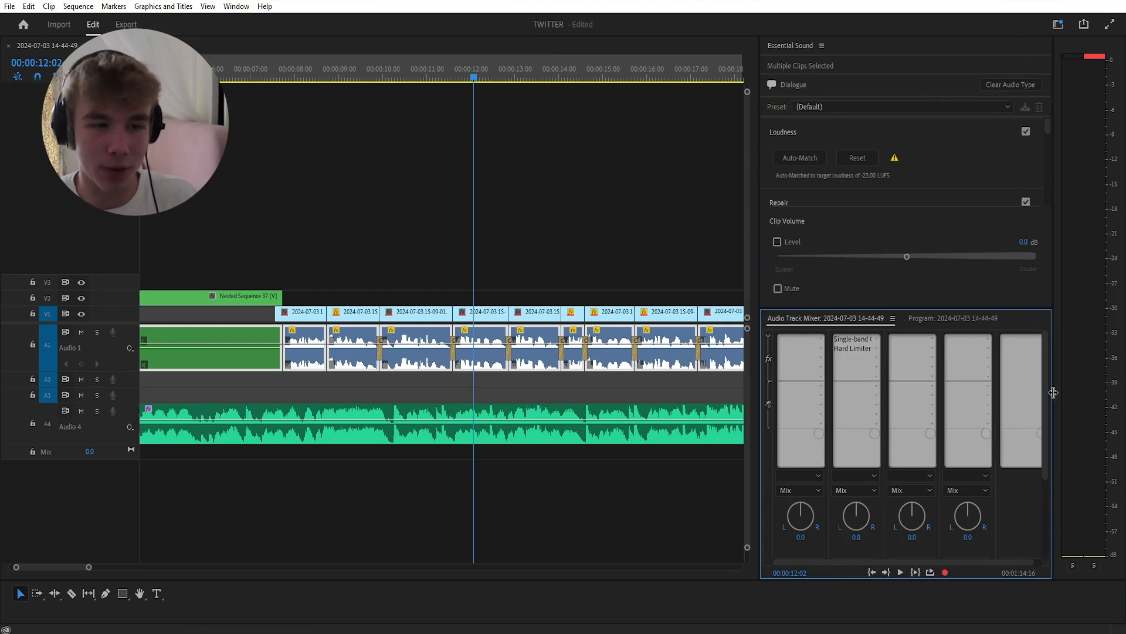
{"action": "left_click", "coordinate": [768, 336]}
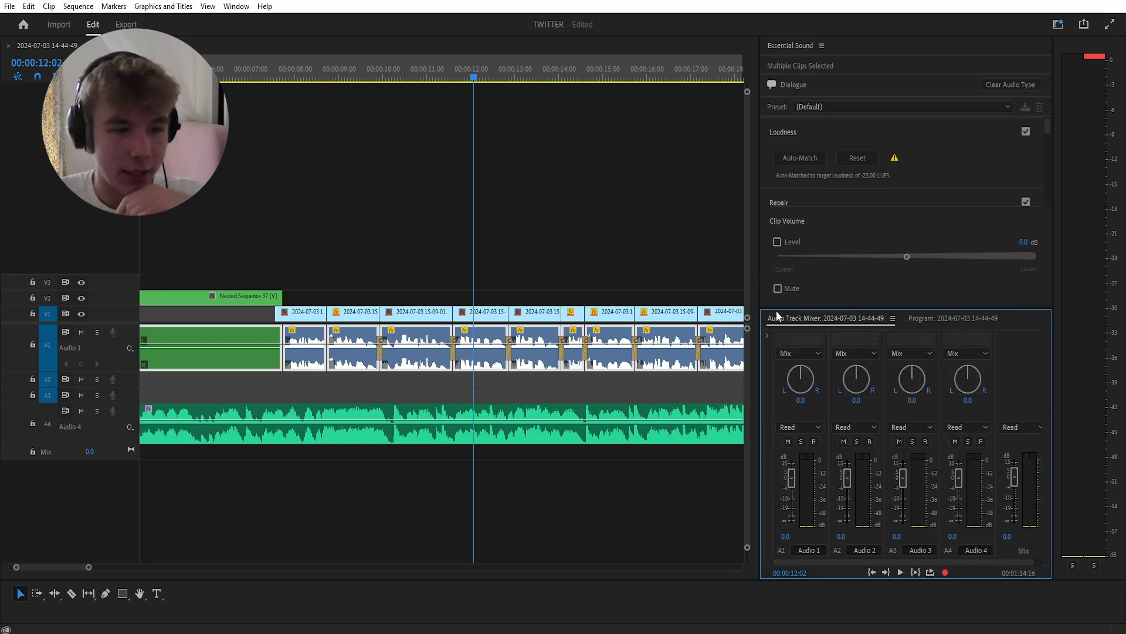
{"action": "left_click", "coordinate": [238, 7]}
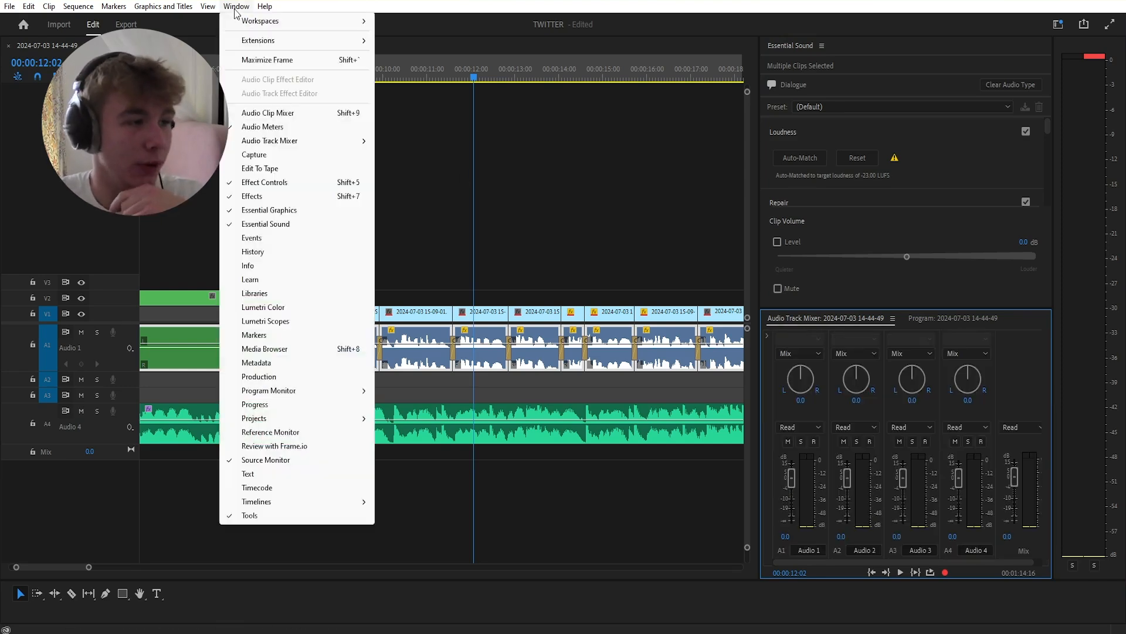
{"action": "mouse_move", "coordinate": [275, 144]}
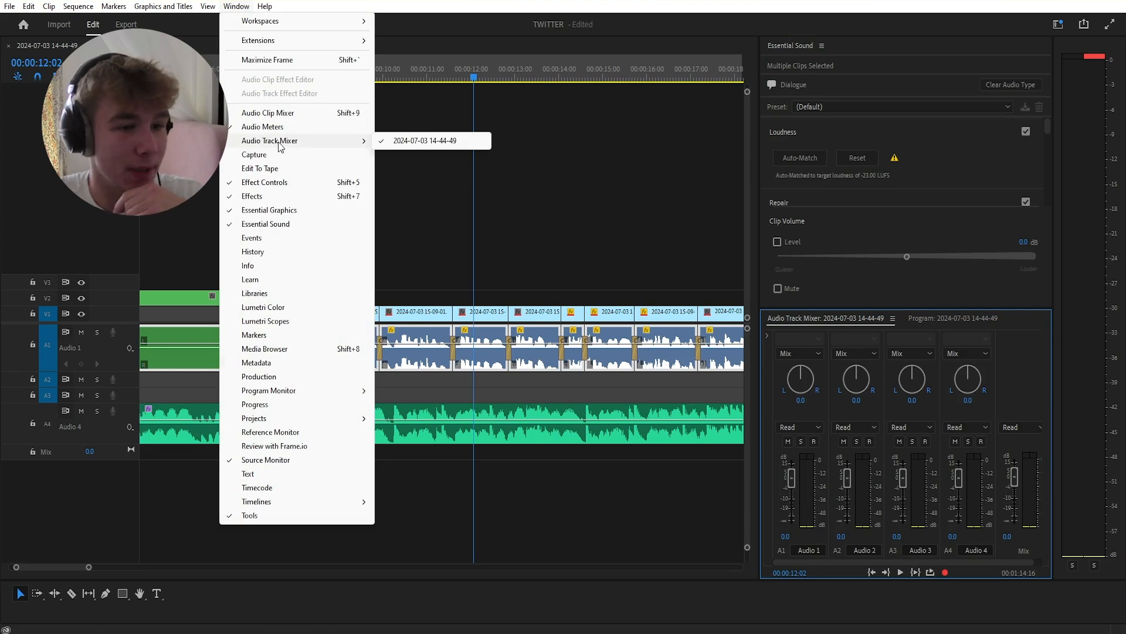
{"action": "left_click", "coordinate": [797, 318]}
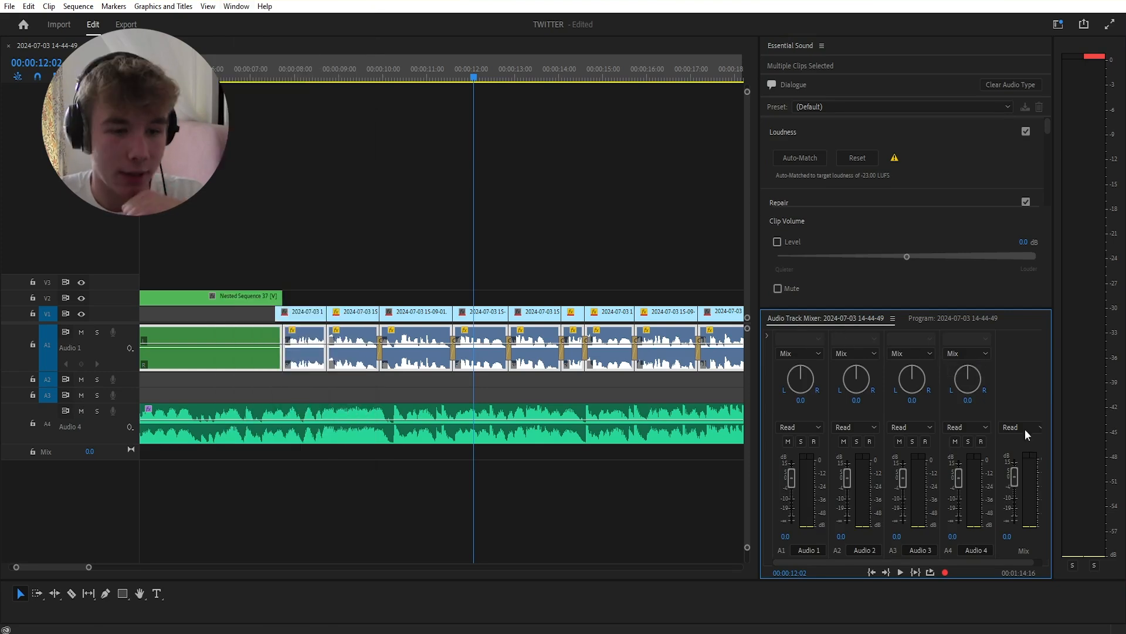
{"action": "left_click", "coordinate": [767, 337]}
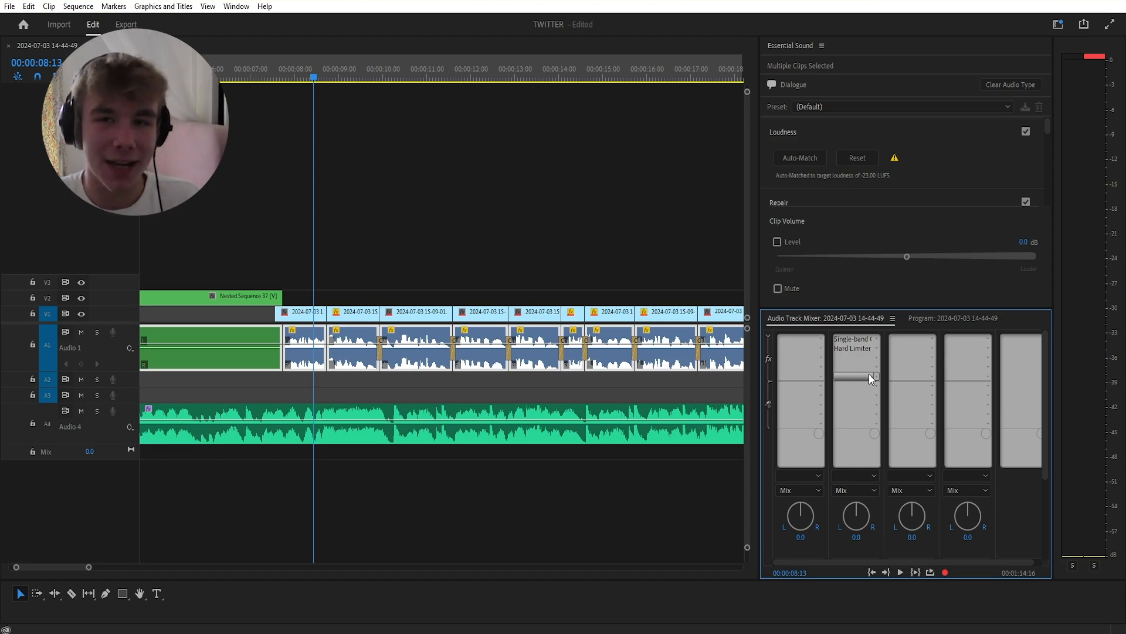
- Add a Single-band Compressor to the Audio 1 track in the mixer and apply its Vocal Booster preset
{"action": "left_click", "coordinate": [822, 339]}
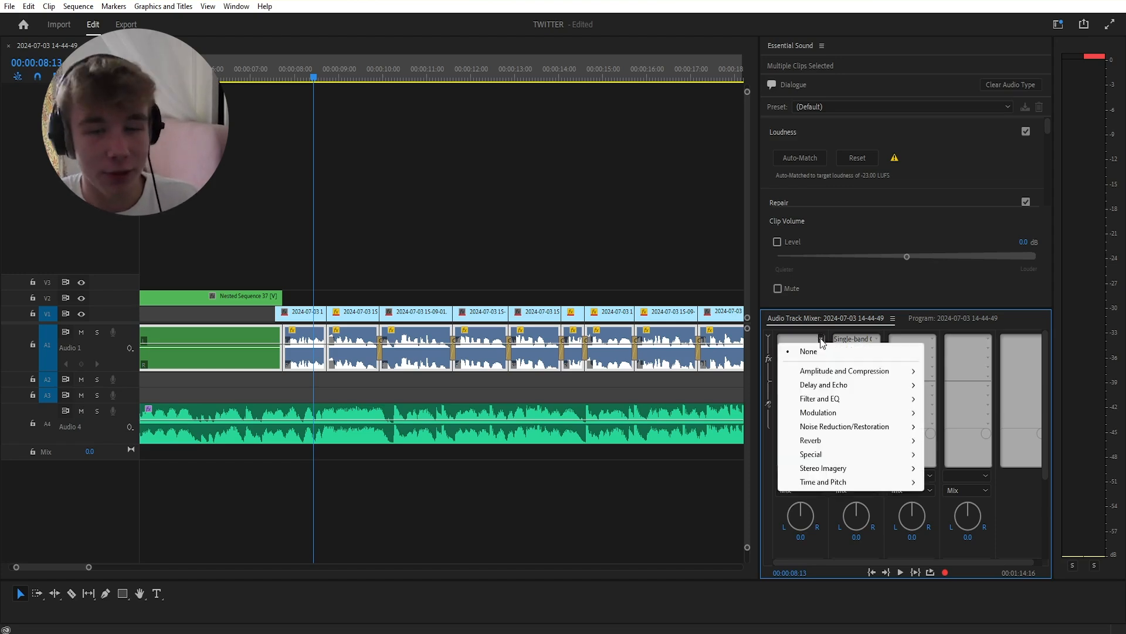
{"action": "mouse_move", "coordinate": [844, 373]}
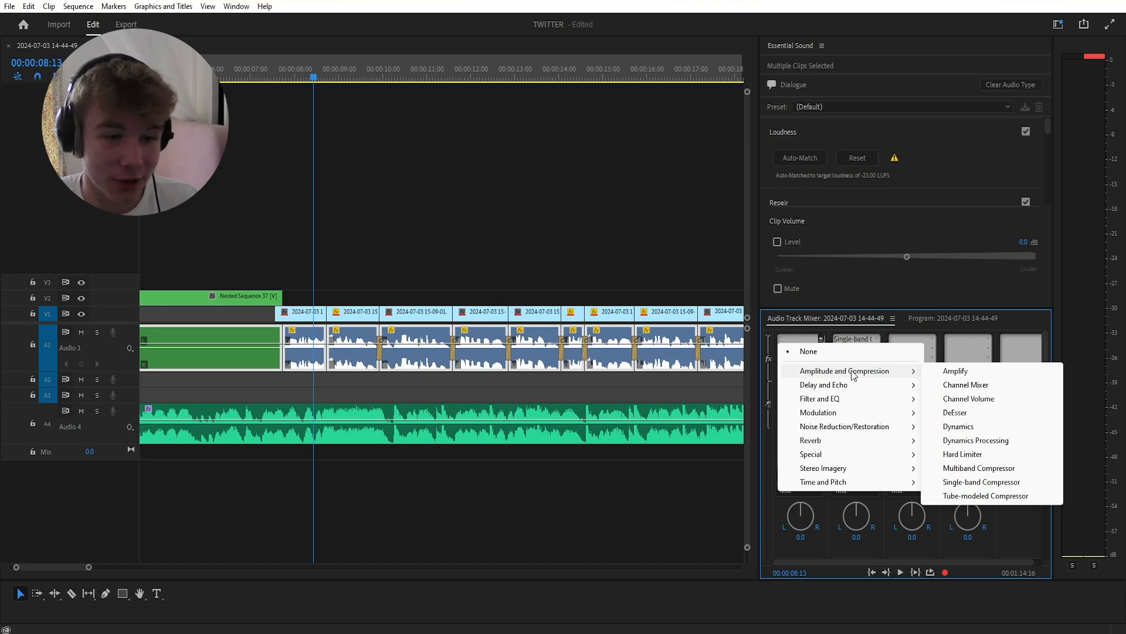
{"action": "left_click", "coordinate": [974, 484]}
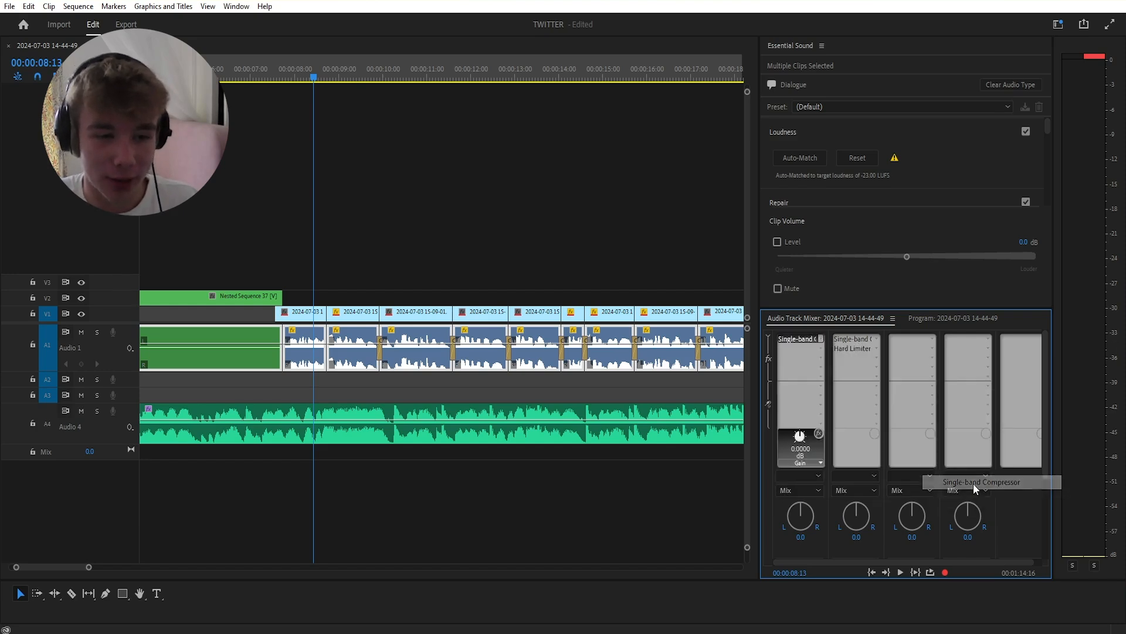
{"action": "double_click", "coordinate": [804, 340]}
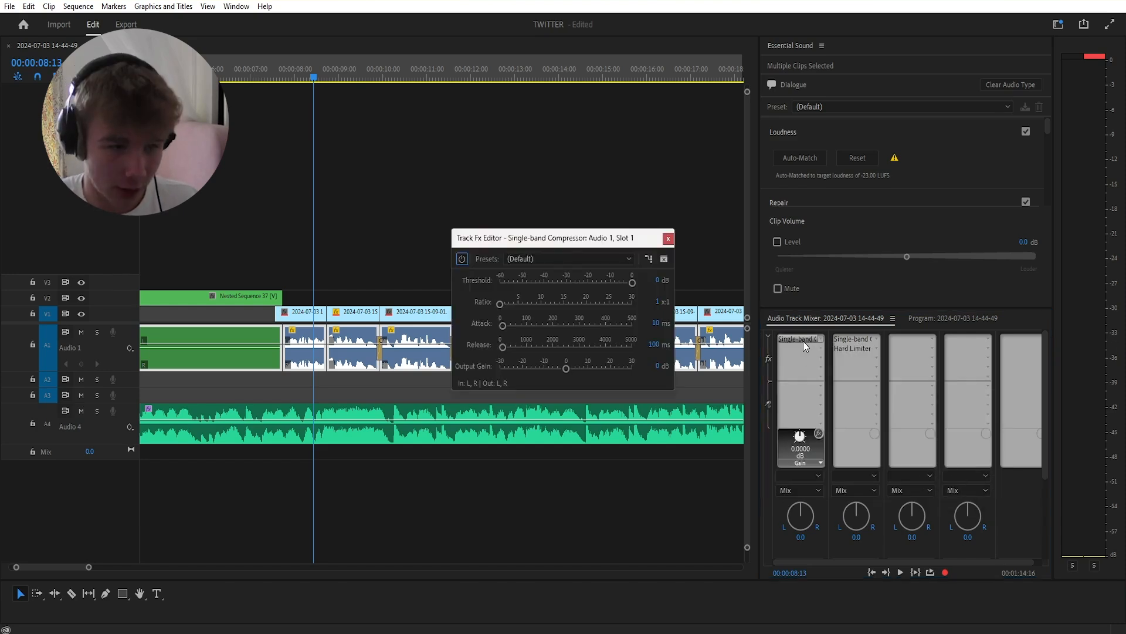
{"action": "left_click", "coordinate": [545, 260]}
{"action": "left_click", "coordinate": [556, 454]}
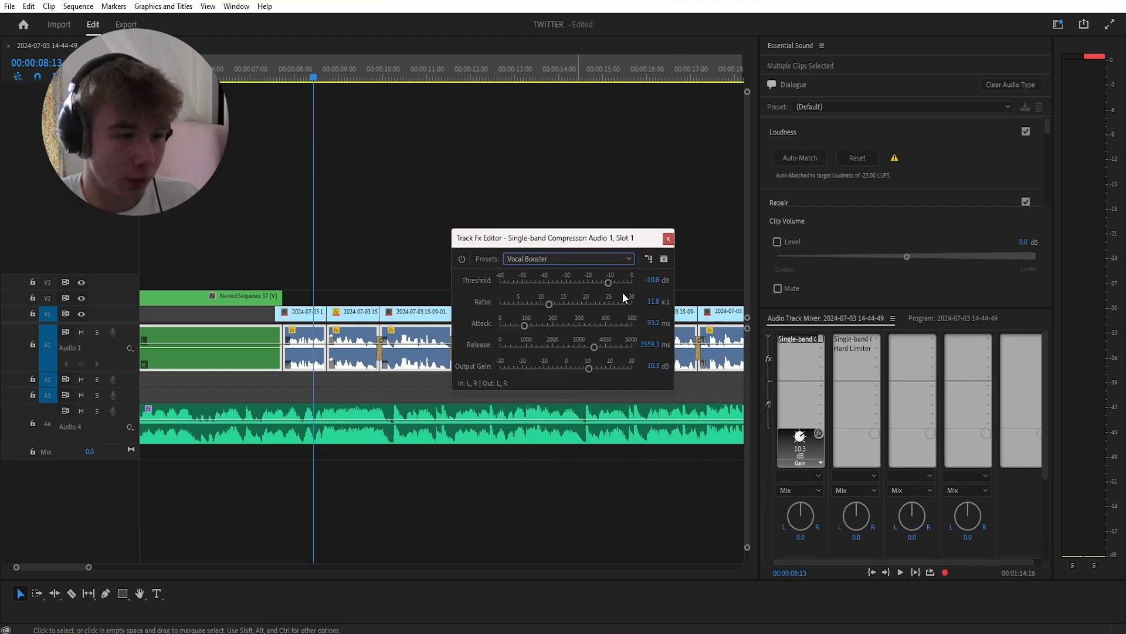
{"action": "left_click", "coordinate": [668, 240]}
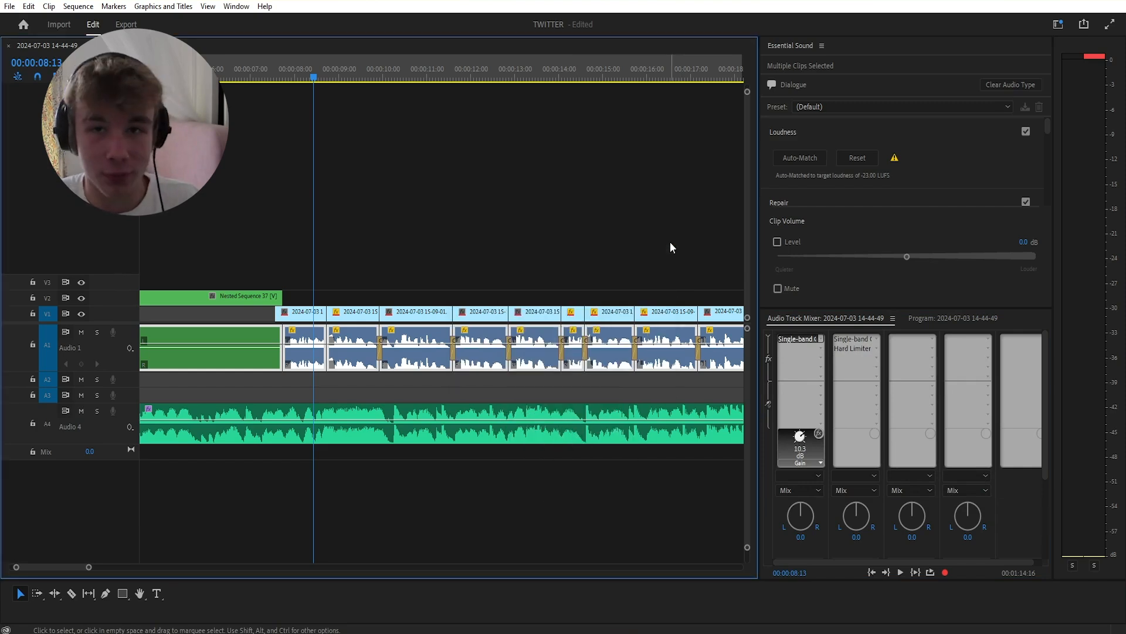
- Add a Hard Limiter to the second effect slot of Audio 1 with the Limit to -6dB preset
{"action": "left_click", "coordinate": [822, 347]}
{"action": "mouse_move", "coordinate": [840, 382]}
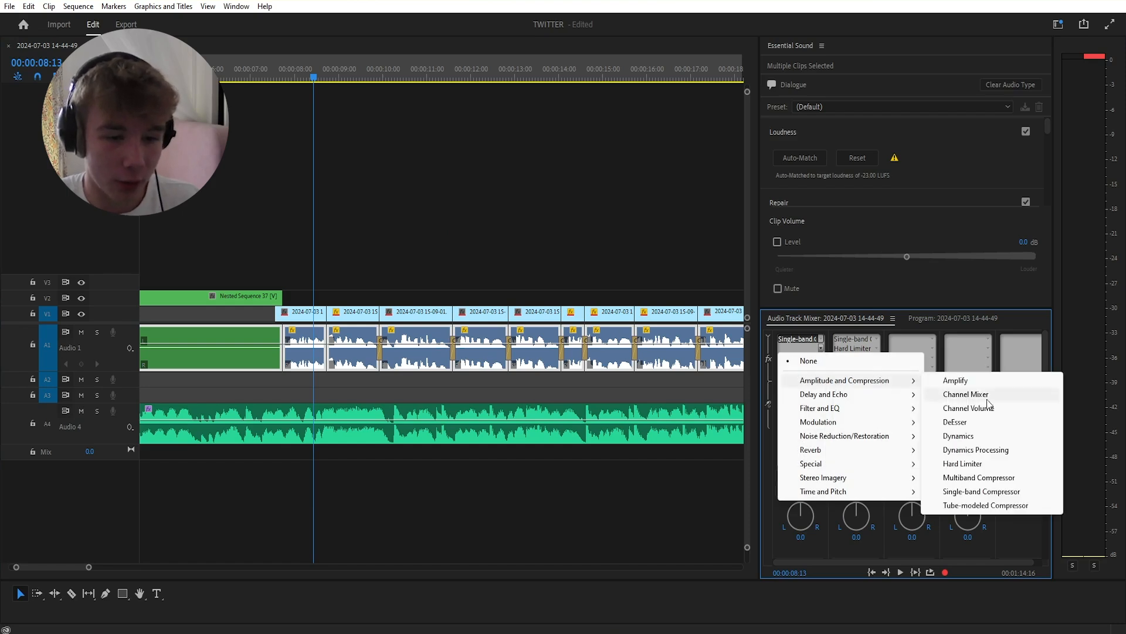
{"action": "left_click", "coordinate": [968, 465]}
{"action": "double_click", "coordinate": [796, 349]}
{"action": "left_click", "coordinate": [597, 248]}
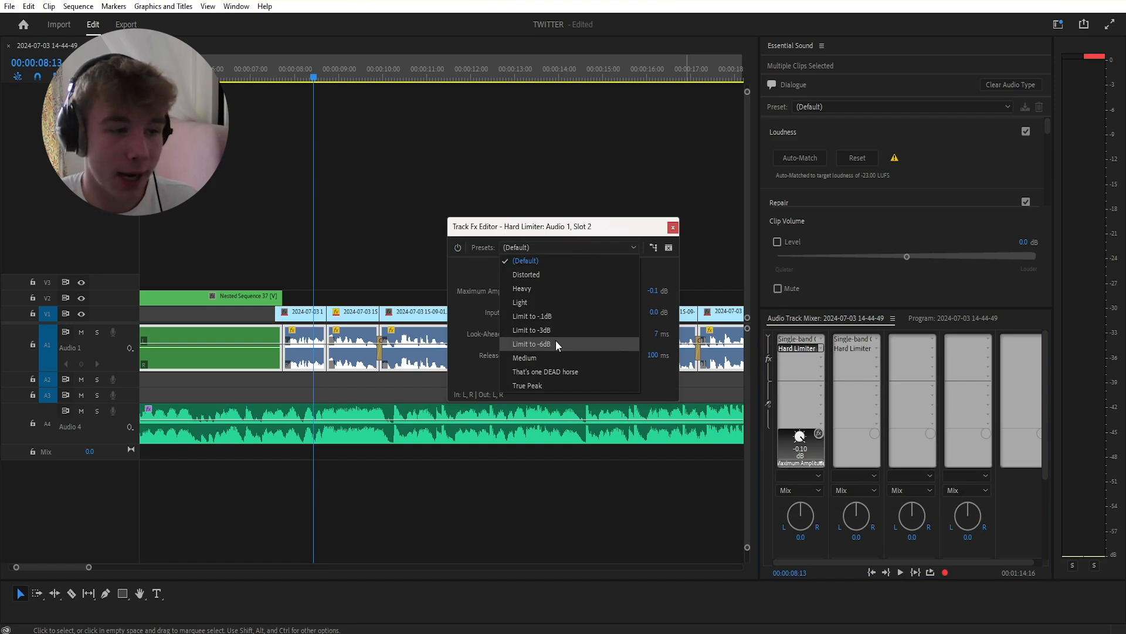
{"action": "left_click", "coordinate": [556, 344]}
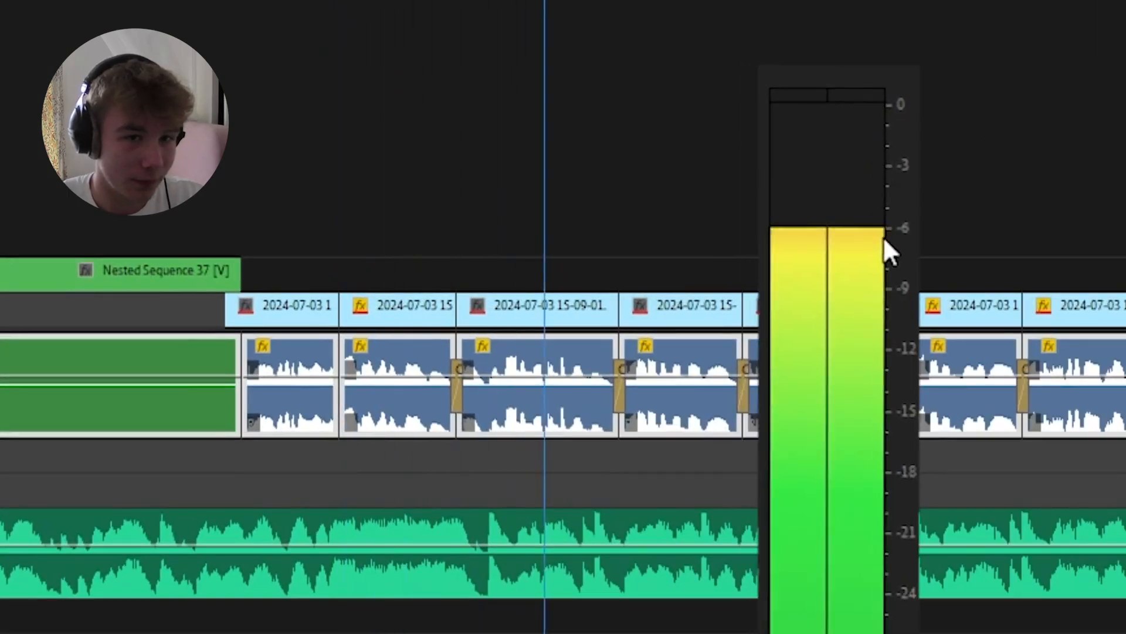
{"action": "key", "text": "space"}
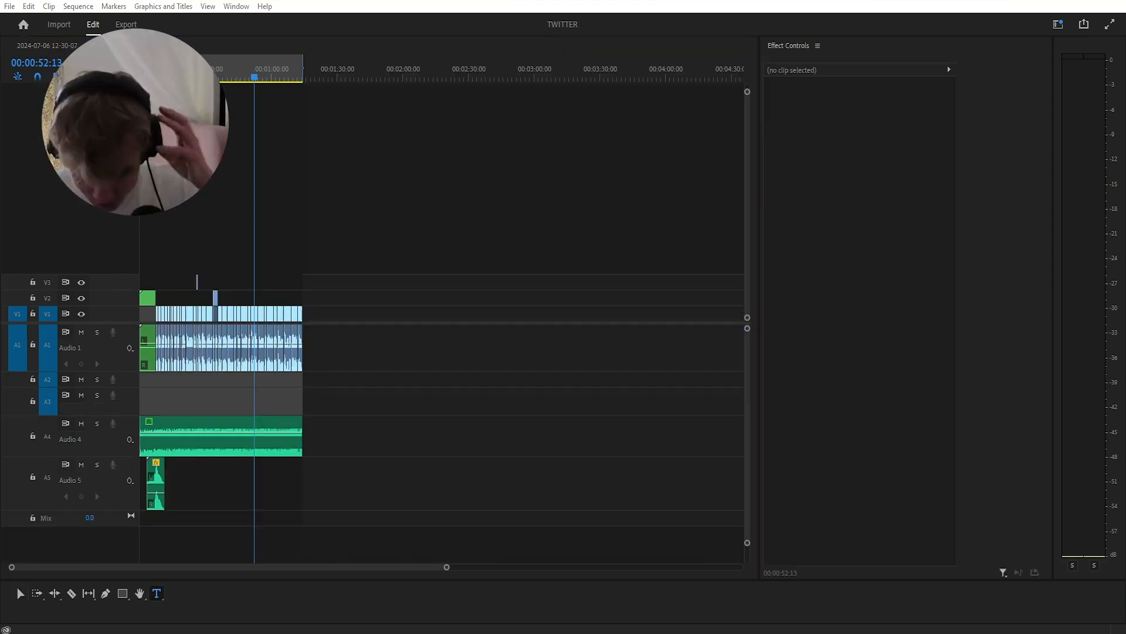
- Search the computer's files for "angels" and place the ES_Army of Angels music file on the Audio 5 track after the edited clips
{"action": "key", "text": "alt+space"}
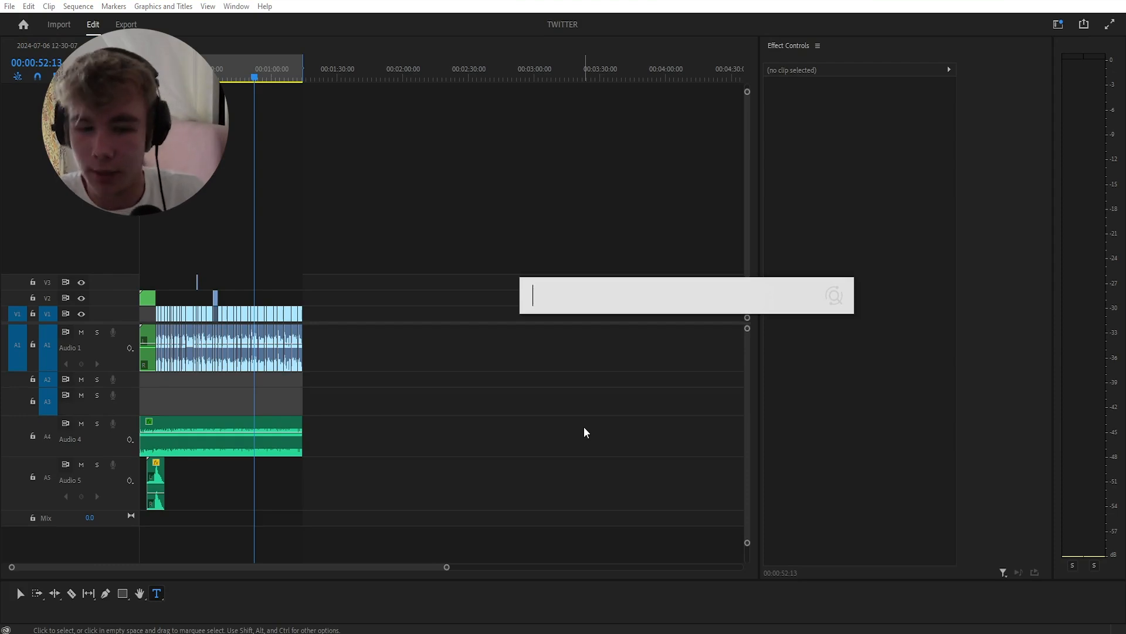
{"action": "type", "text": "angels"}
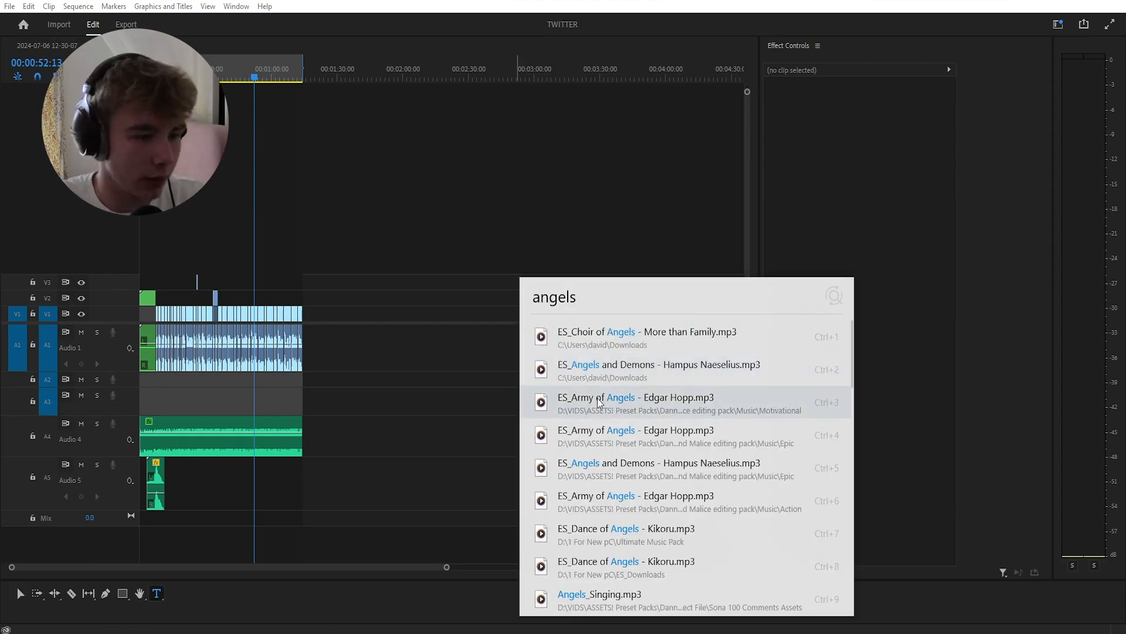
{"action": "left_click_drag", "start_coordinate": [598, 402], "coordinate": [362, 495]}
{"action": "scroll", "coordinate": [463, 491], "scroll_direction": "up", "scroll_amount": 3}
{"action": "left_click_drag", "start_coordinate": [589, 404], "coordinate": [452, 506]}
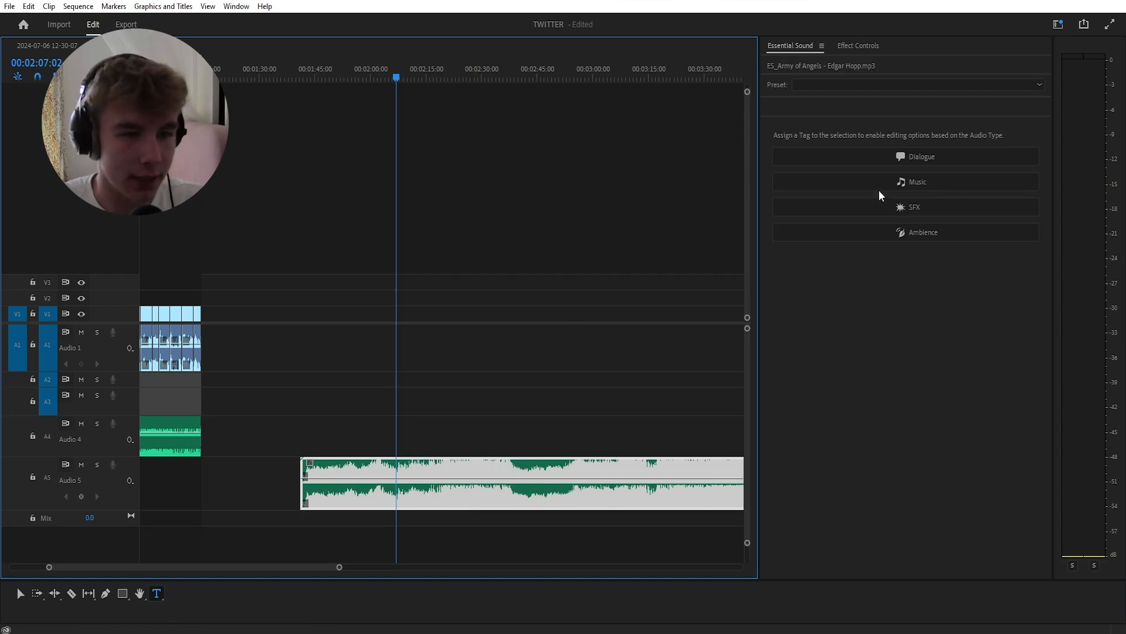
- Tag the Army of Angels clip on Audio 5 as Music and auto-match its loudness
{"action": "left_click", "coordinate": [845, 186]}
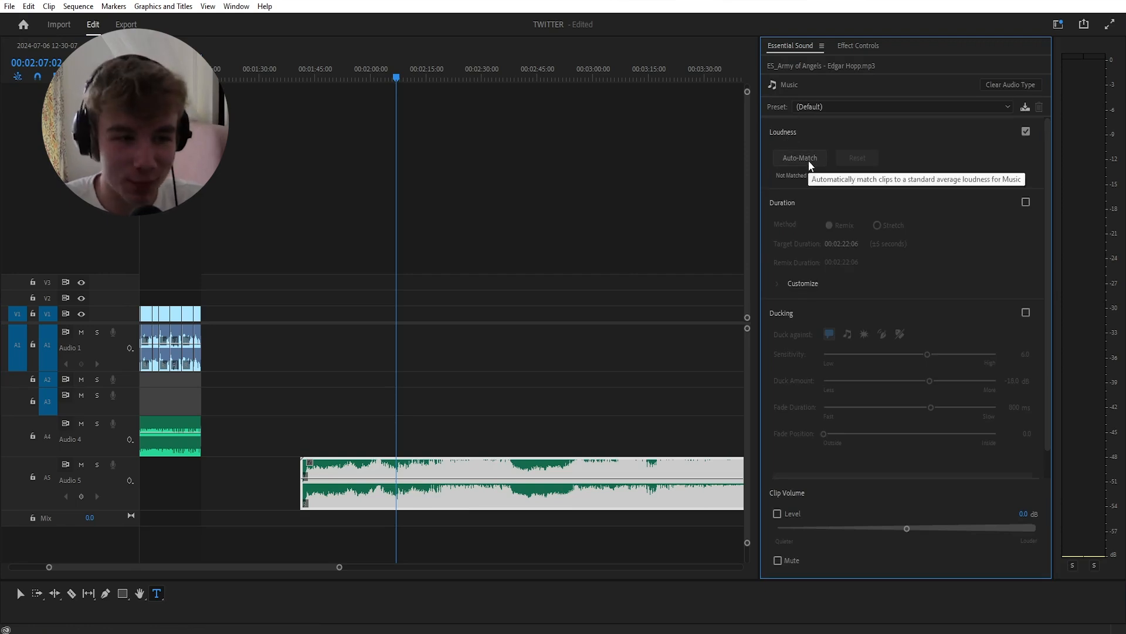
{"action": "left_click", "coordinate": [802, 158]}
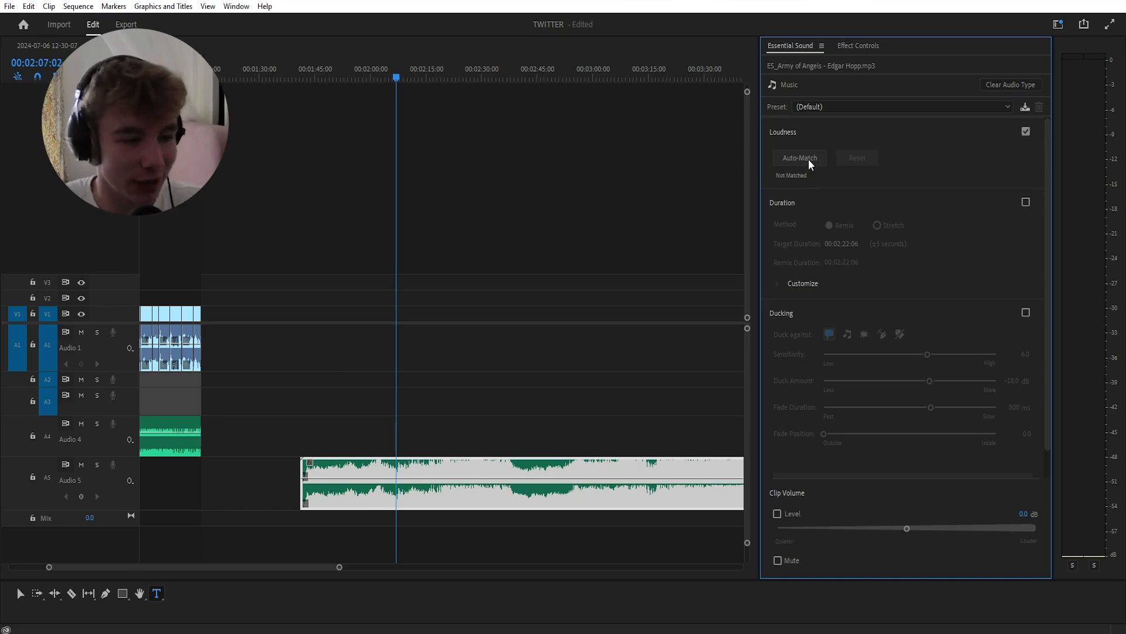
{"action": "scroll", "coordinate": [391, 506], "scroll_direction": "up", "scroll_amount": 2}
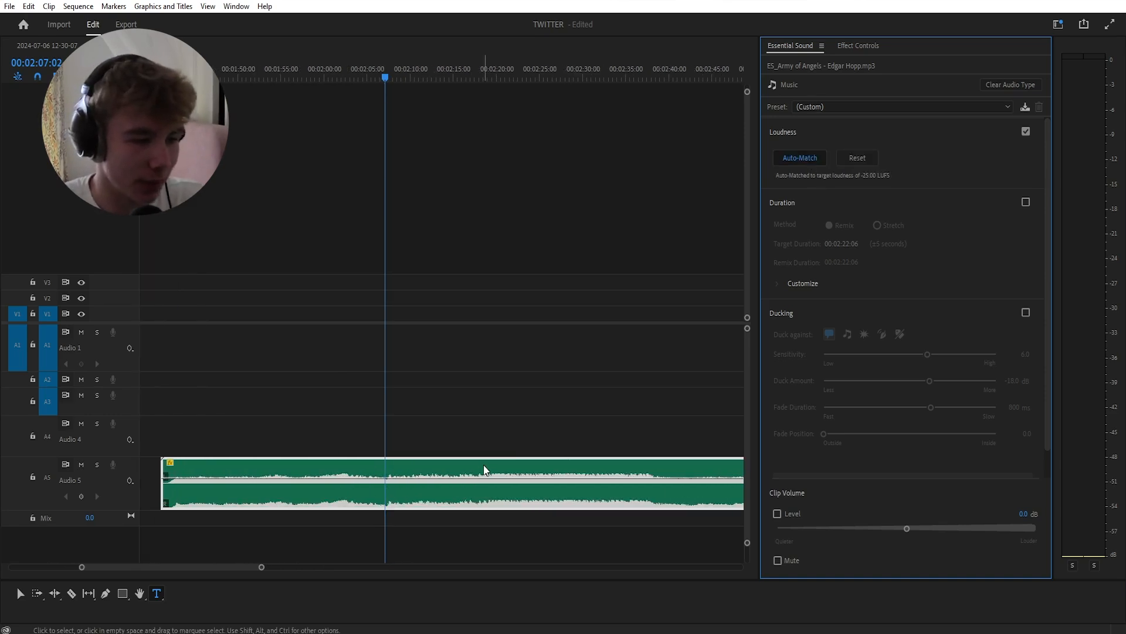
- Set the clip volume level of the Army of Angels music clip on Audio 5 to 2 dB
{"action": "scroll", "coordinate": [456, 410], "scroll_direction": "down", "scroll_amount": 2}
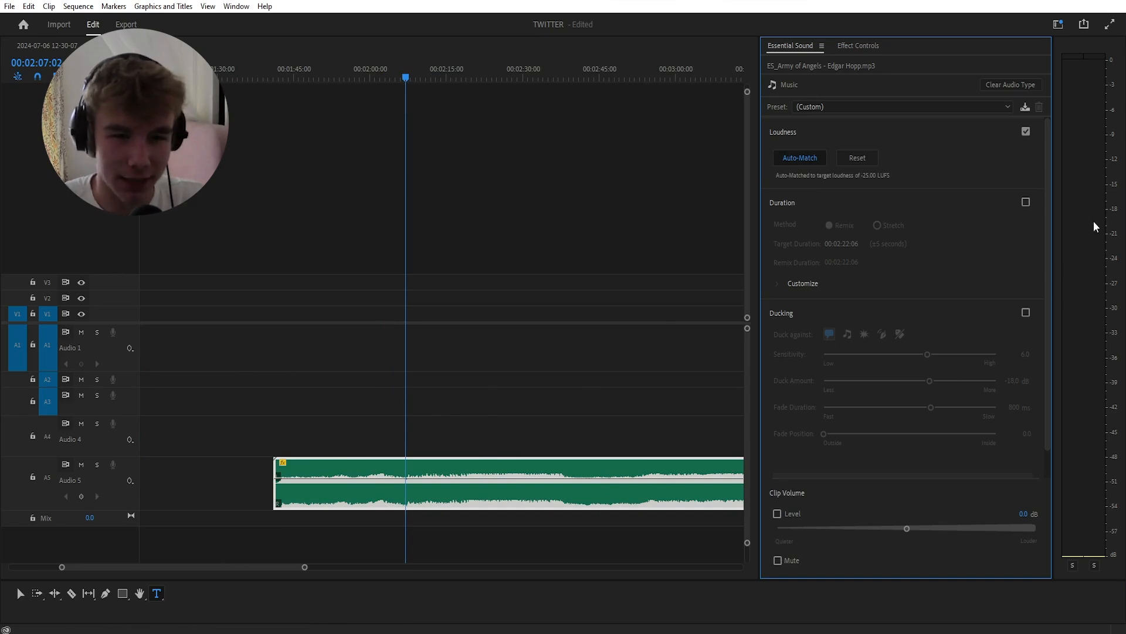
{"action": "key", "text": "space"}
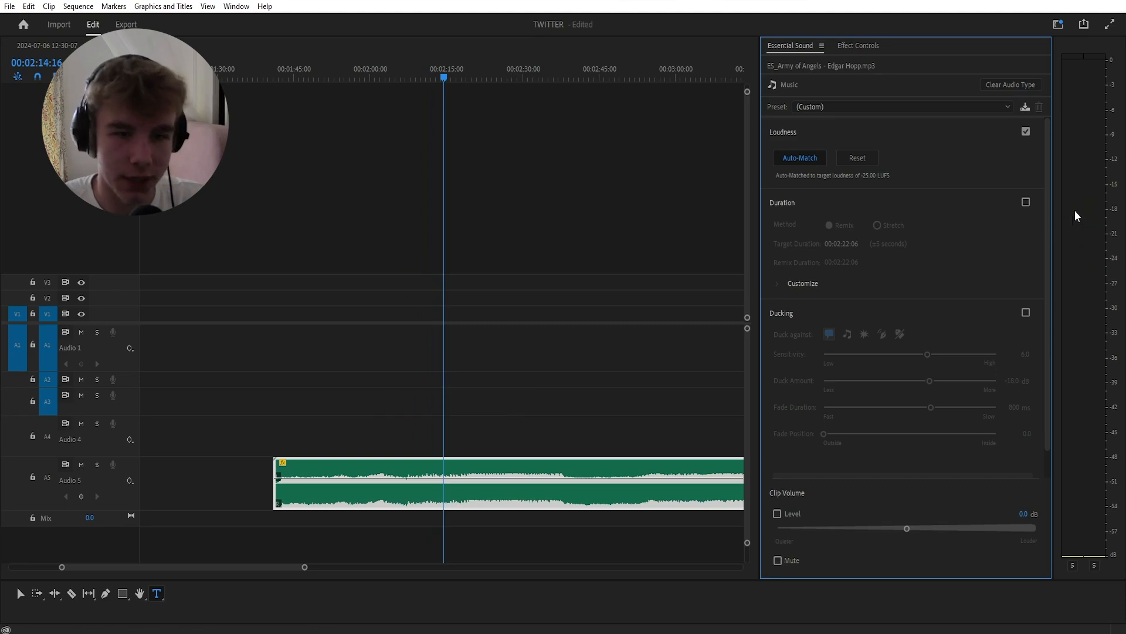
{"action": "left_click", "coordinate": [800, 158]}
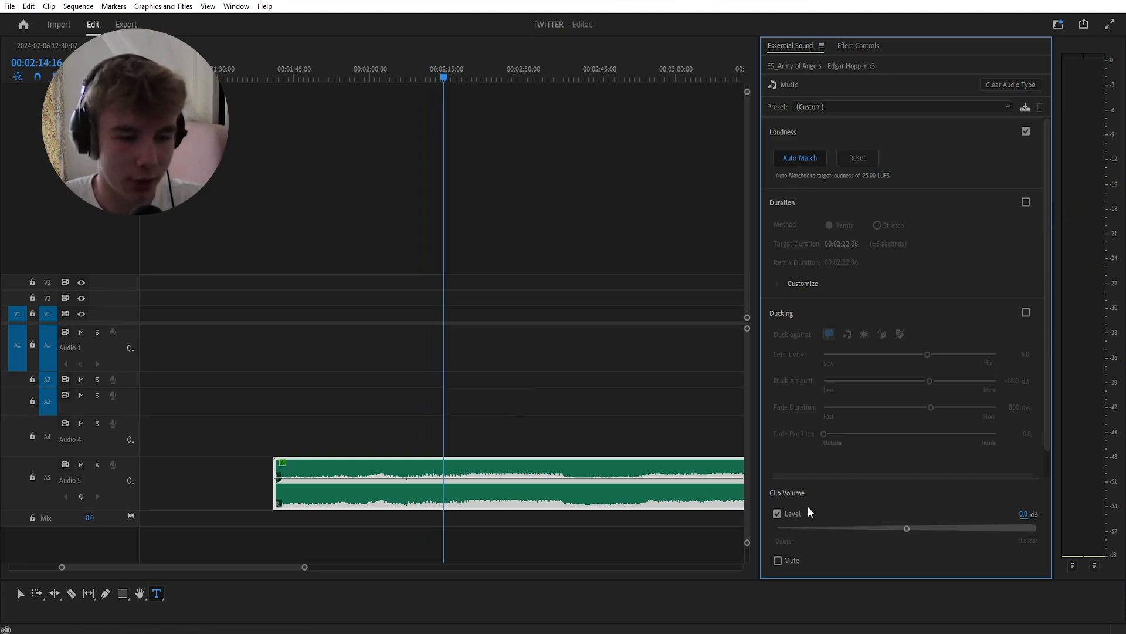
{"action": "left_click", "coordinate": [1023, 513]}
{"action": "type", "text": "2"}
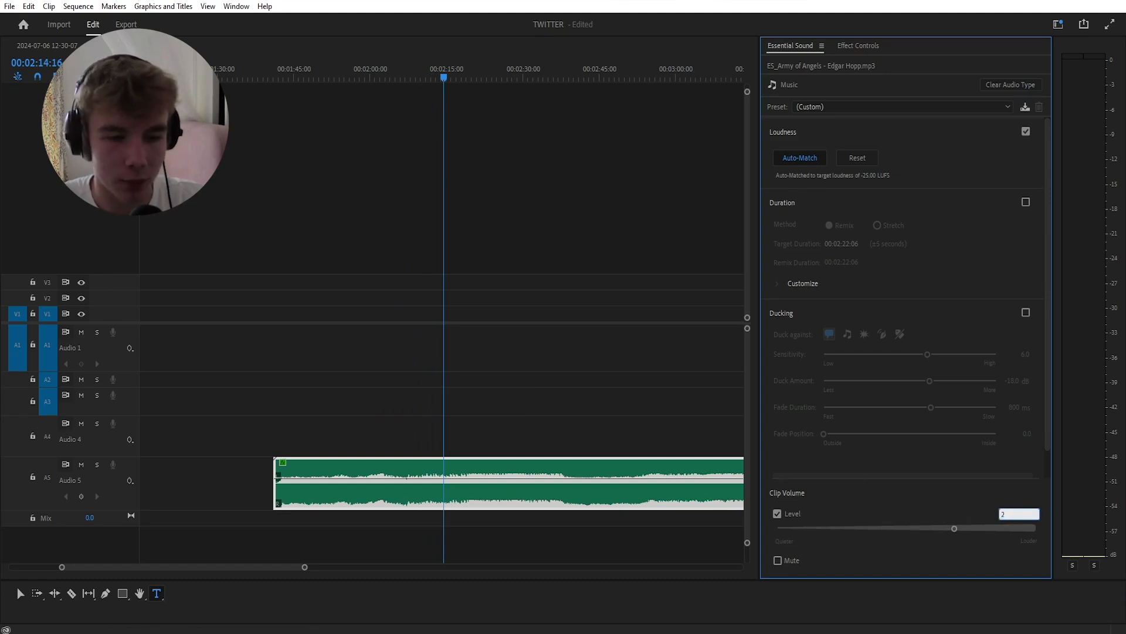
{"action": "key", "text": "Return"}
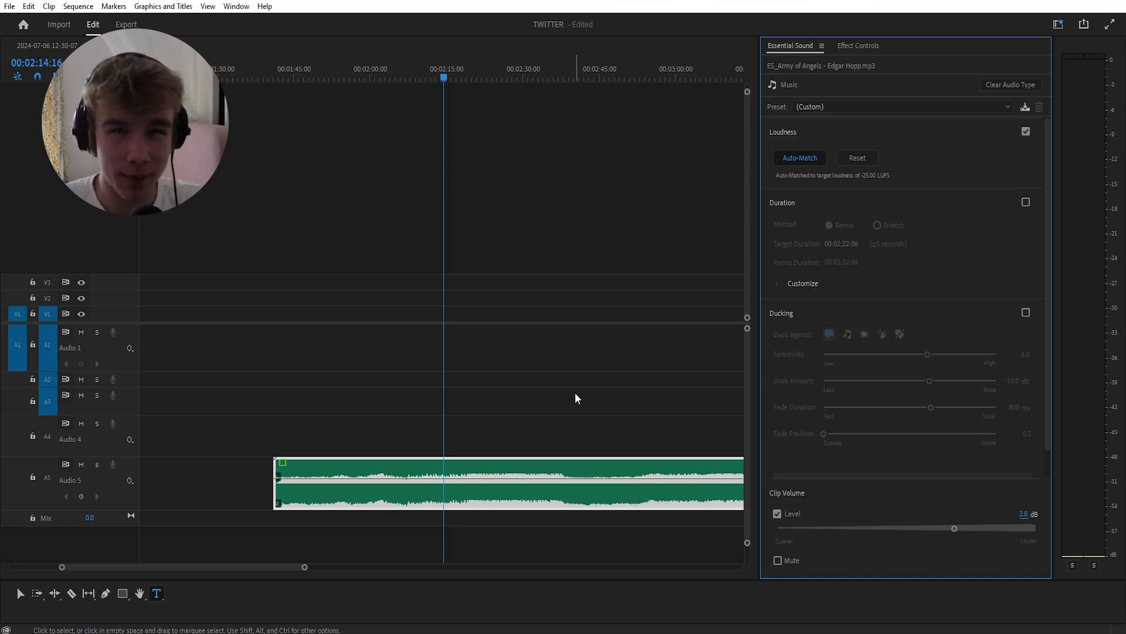
- Play the Army of Angels clip near its quiet start and again from about 2:19 while watching the audio meters
{"action": "scroll", "coordinate": [575, 394], "scroll_direction": "down", "scroll_amount": 1}
{"action": "left_click", "coordinate": [356, 77]}
{"action": "left_click", "coordinate": [309, 77]}
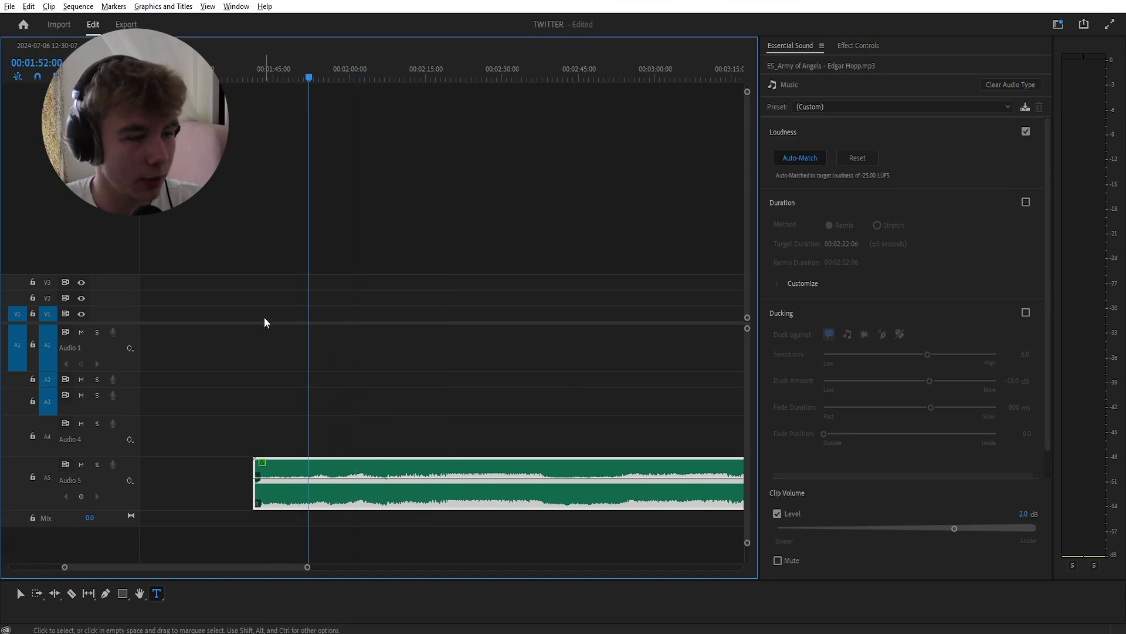
{"action": "scroll", "coordinate": [266, 320], "scroll_direction": "up", "scroll_amount": 2}
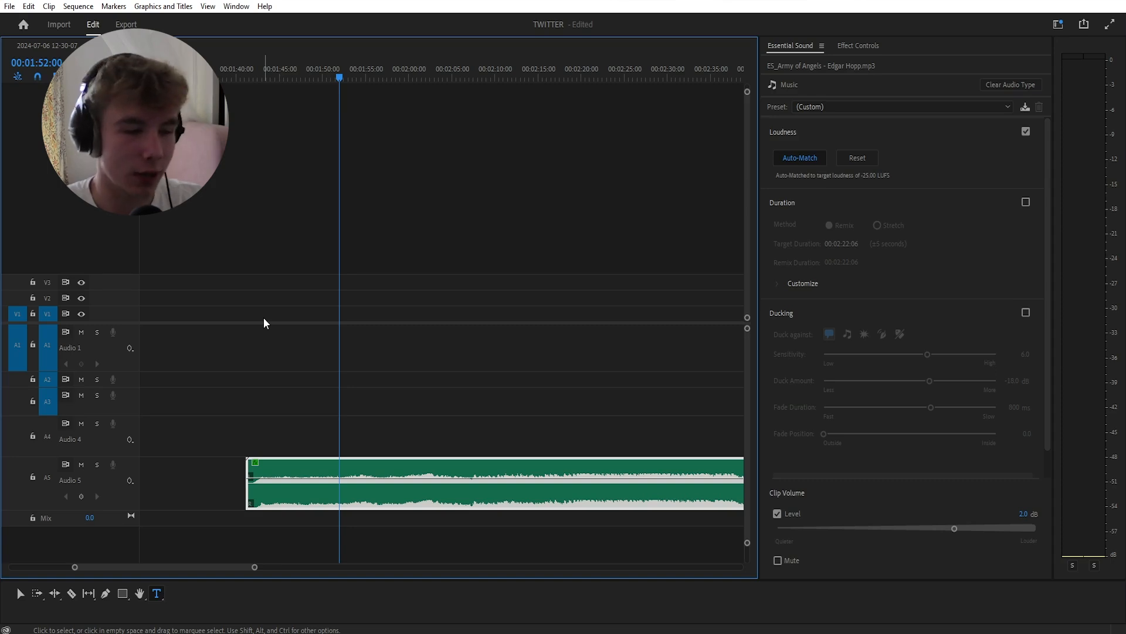
{"action": "key", "text": "space"}
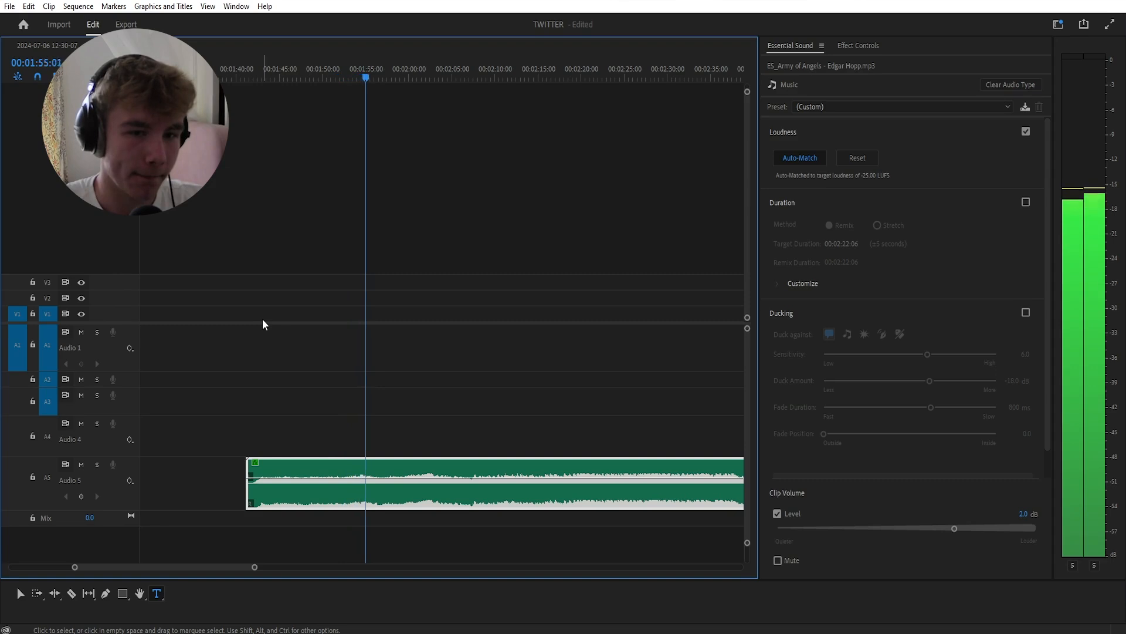
{"action": "key", "text": "space"}
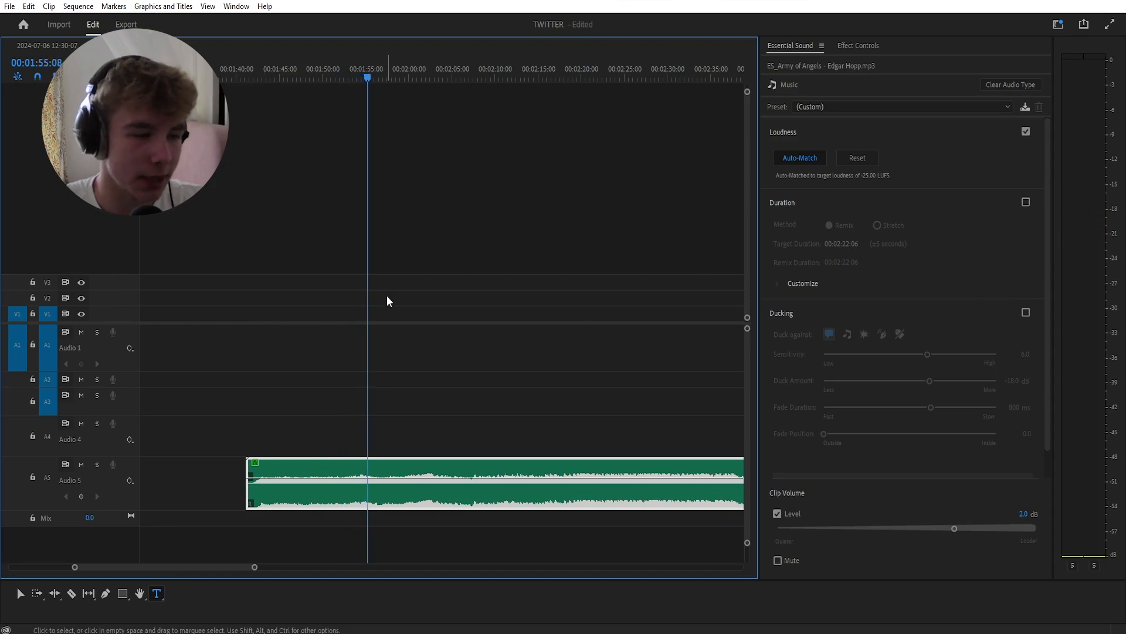
{"action": "scroll", "coordinate": [324, 350], "scroll_direction": "down", "scroll_amount": 3}
{"action": "left_click", "coordinate": [461, 78]}
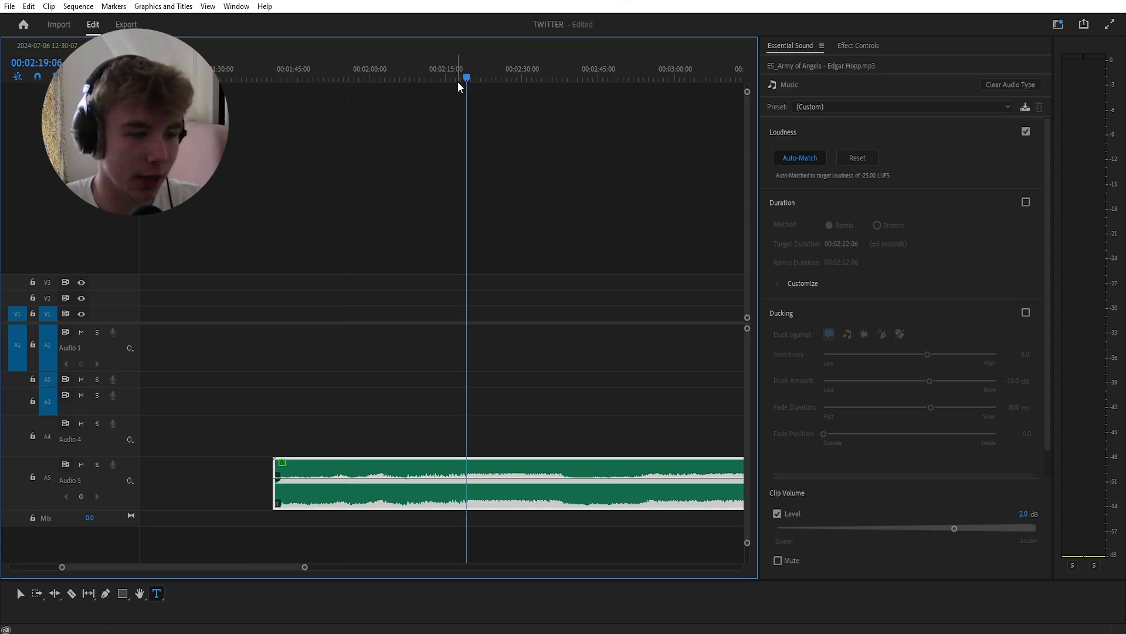
{"action": "key", "text": "space"}
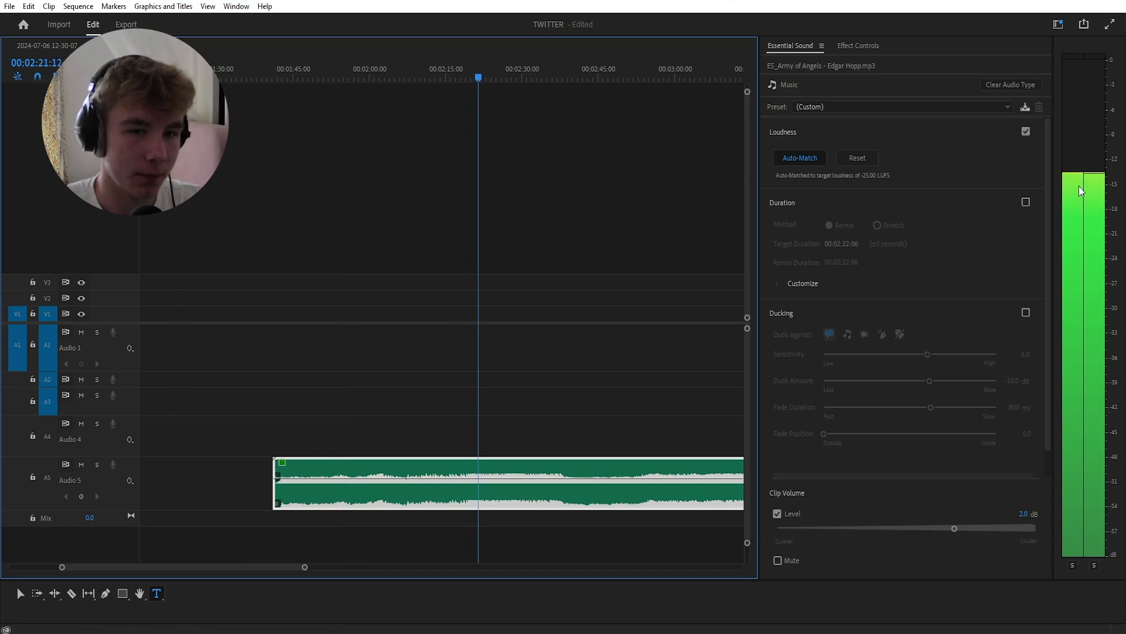
{"action": "key", "text": "space"}
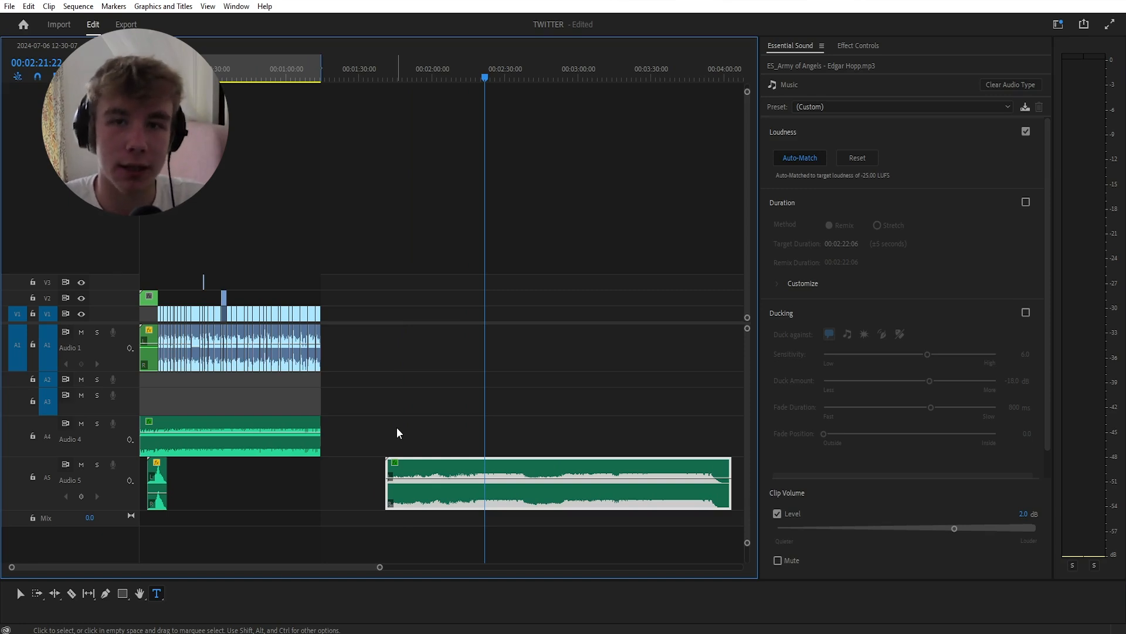
- Delete the Army of Angels clip from Audio 5 and select the Heavy Whoosh sound effect near the sequence start
{"action": "key", "text": "Delete"}
{"action": "scroll", "coordinate": [166, 474], "scroll_direction": "up", "scroll_amount": 6}
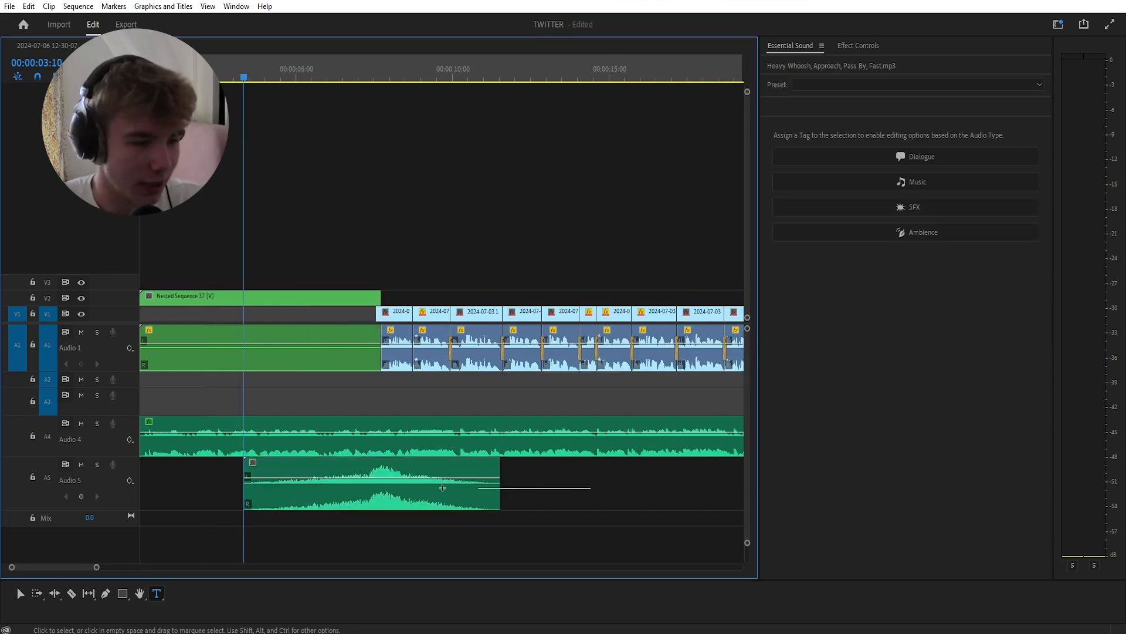
{"action": "left_click_drag", "start_coordinate": [442, 488], "coordinate": [395, 491]}
- Play the Heavy Whoosh section across the first cut to judge its loudness, and check the system volume
{"action": "left_click", "coordinate": [317, 71]}
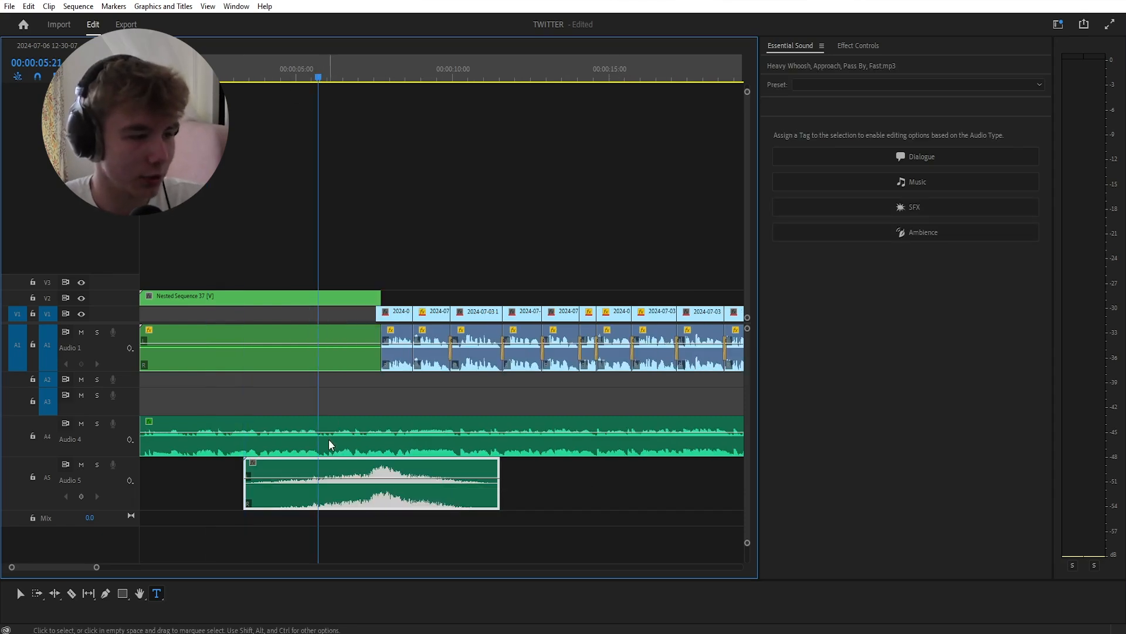
{"action": "key", "text": "space"}
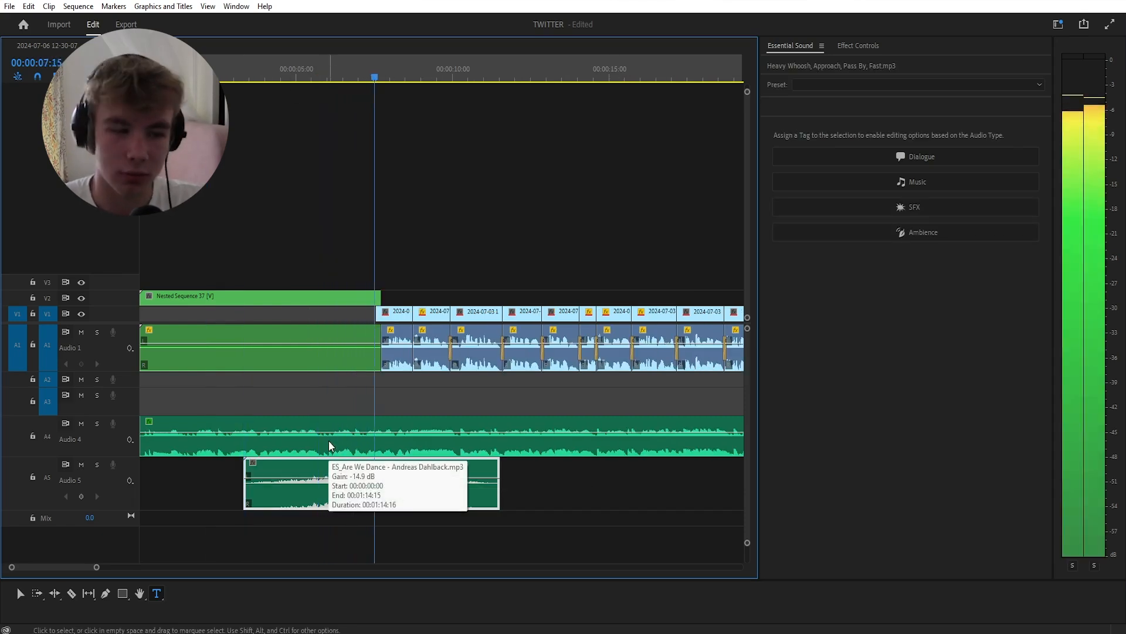
{"action": "key", "text": "space"}
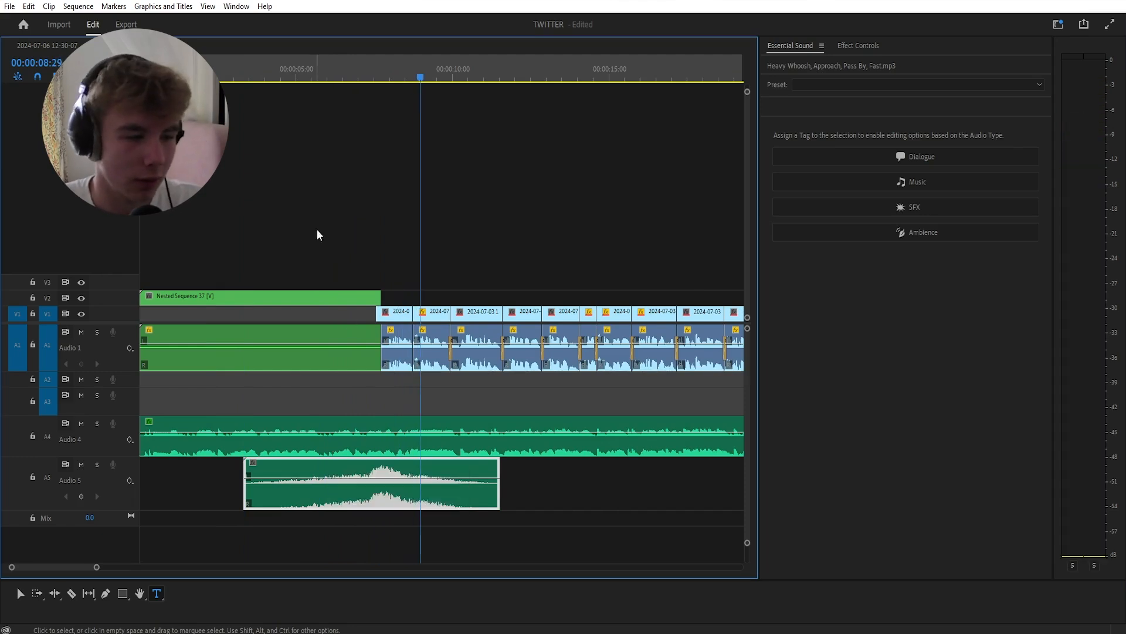
{"action": "left_click", "coordinate": [1039, 633]}
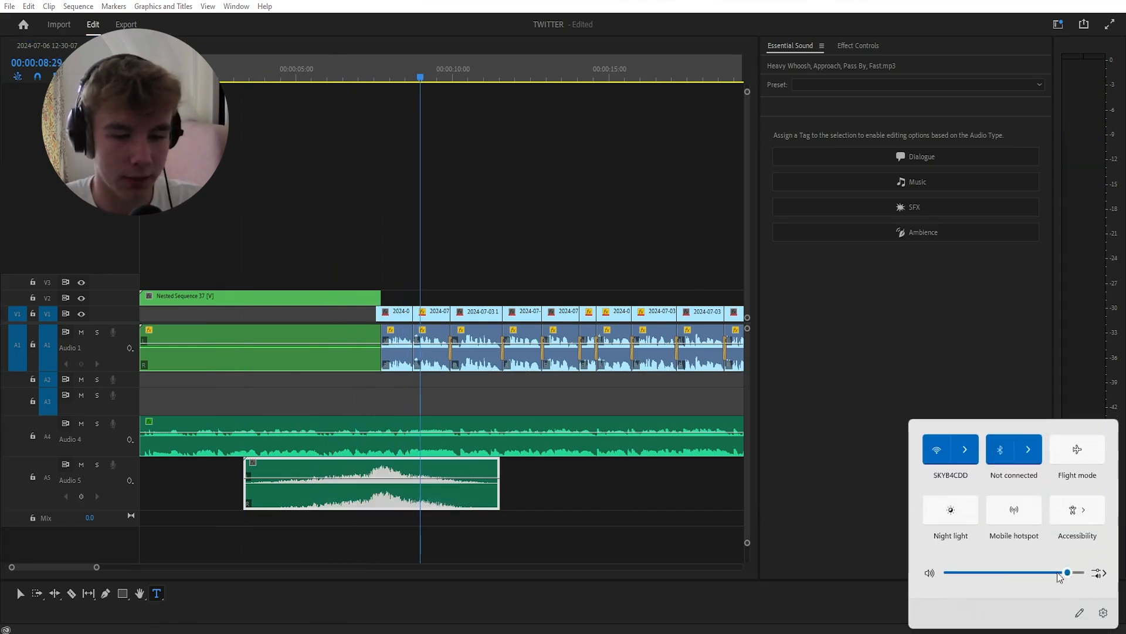
{"action": "left_click", "coordinate": [322, 74]}
{"action": "key", "text": "space"}
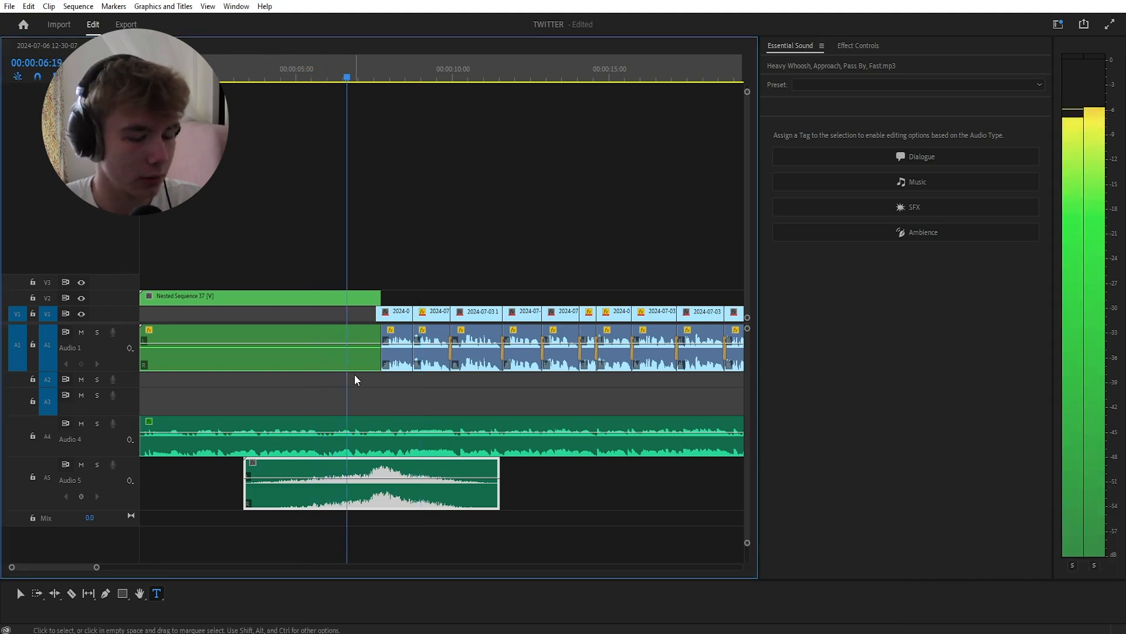
{"action": "key", "text": "space"}
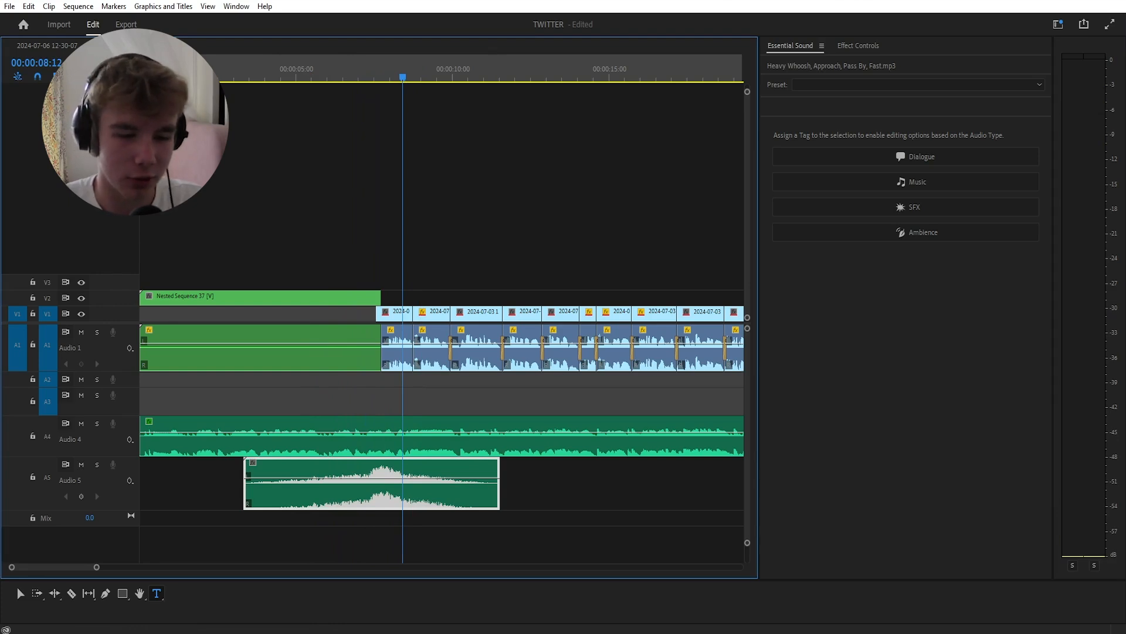
{"action": "left_click", "coordinate": [1030, 627]}
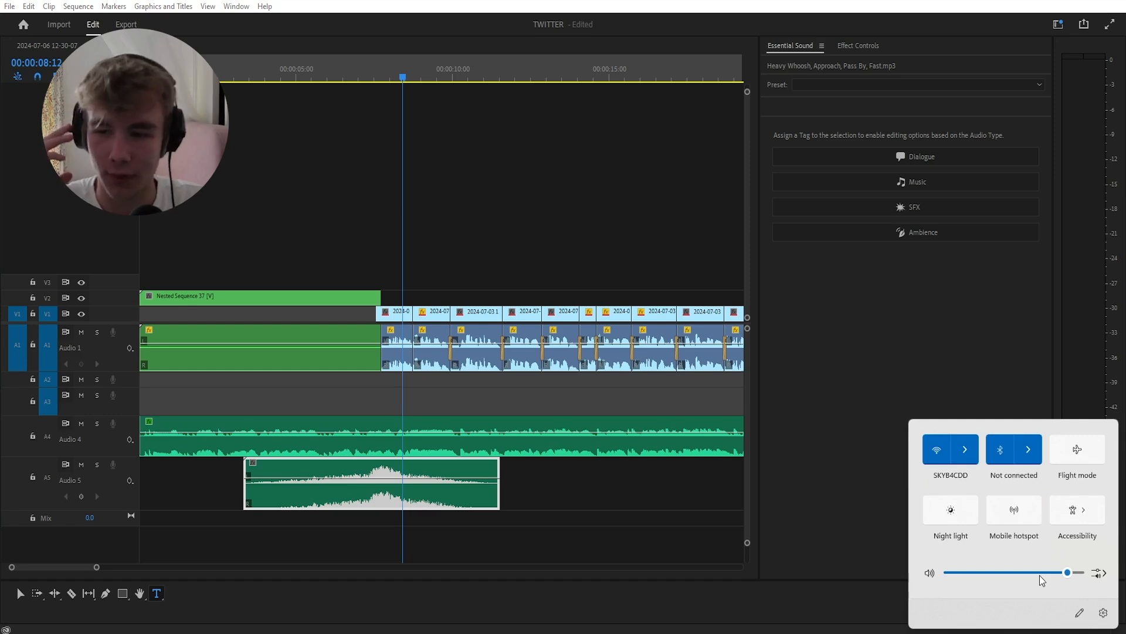
- Lower the Heavy Whoosh clip's volume level to -5 dB and play it back over the first cut
{"action": "left_click", "coordinate": [338, 88]}
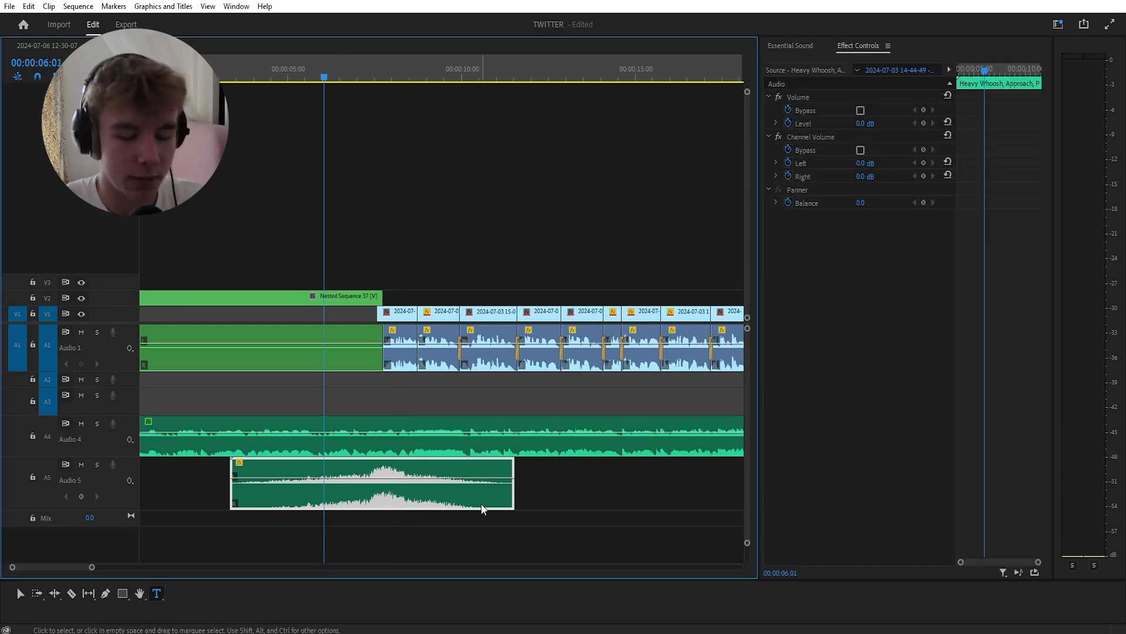
{"action": "key", "text": "bracketleft"}
{"action": "key", "text": "bracketleft"}
{"action": "key", "text": "bracketleft"}
{"action": "key", "text": "bracketleft"}
{"action": "key", "text": "bracketleft"}
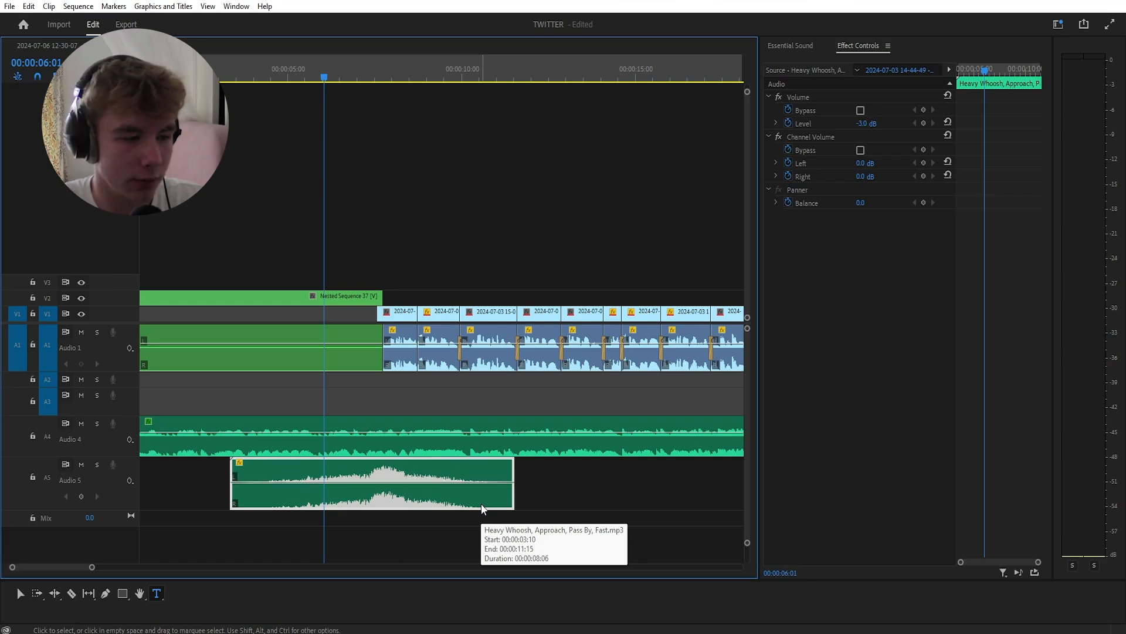
{"action": "key", "text": "space"}
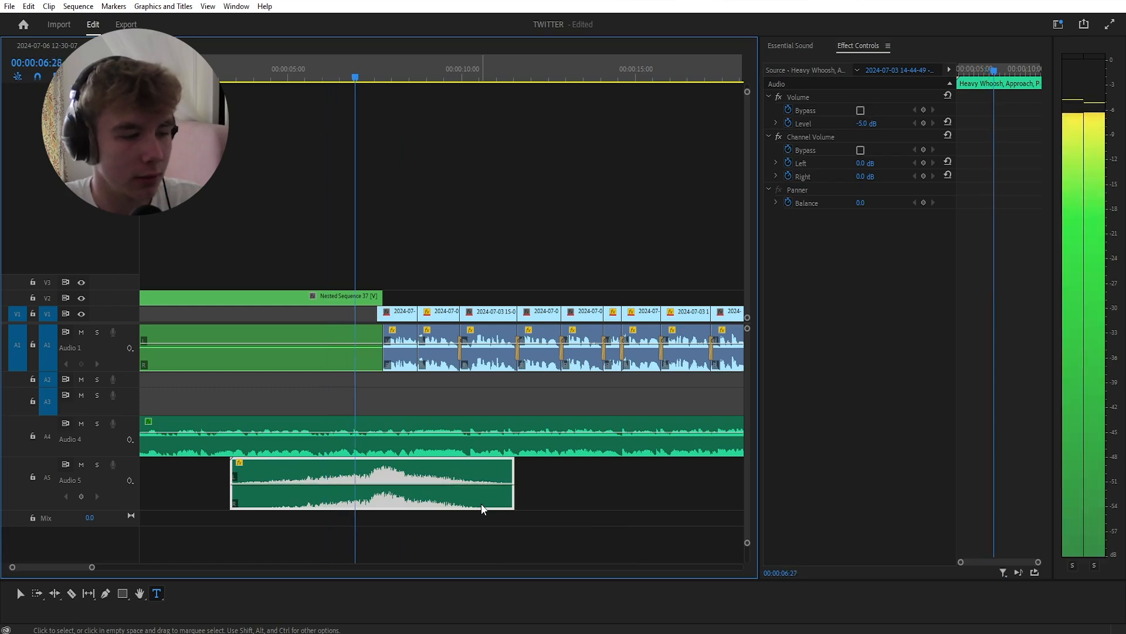
{"action": "key", "text": "space"}
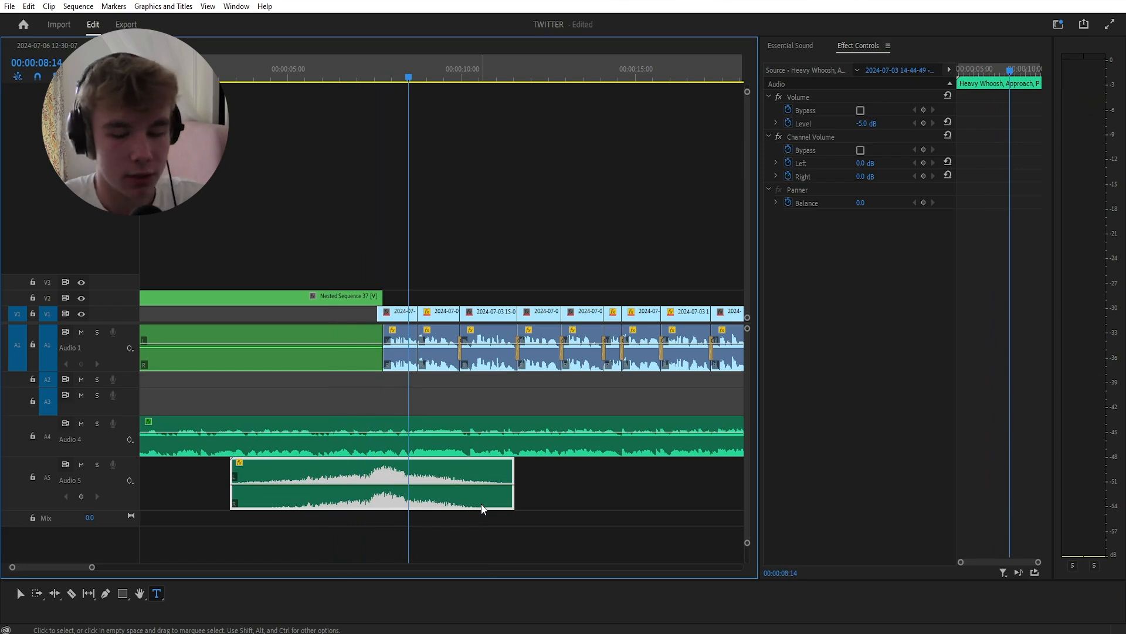
- Reduce the Heavy Whoosh clip's volume level to -10 dB and listen to the transition again
{"action": "left_click", "coordinate": [318, 73]}
{"action": "key", "text": "bracketleft"}
{"action": "key", "text": "bracketleft"}
{"action": "key", "text": "bracketleft"}
{"action": "key", "text": "bracketleft"}
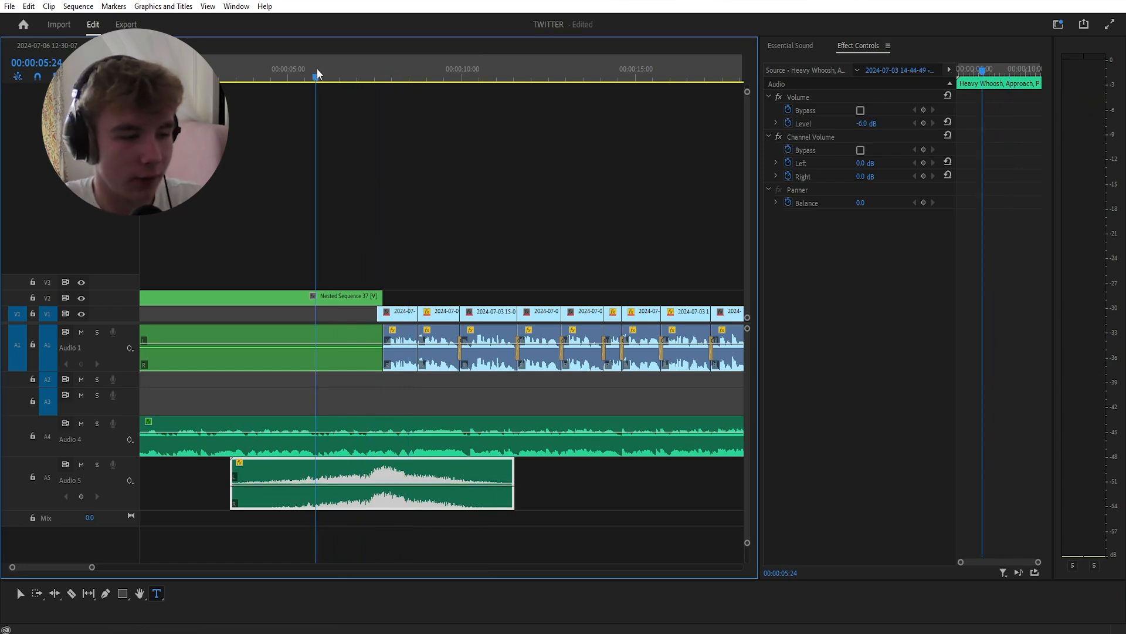
{"action": "key", "text": "bracketleft"}
{"action": "key", "text": "space"}
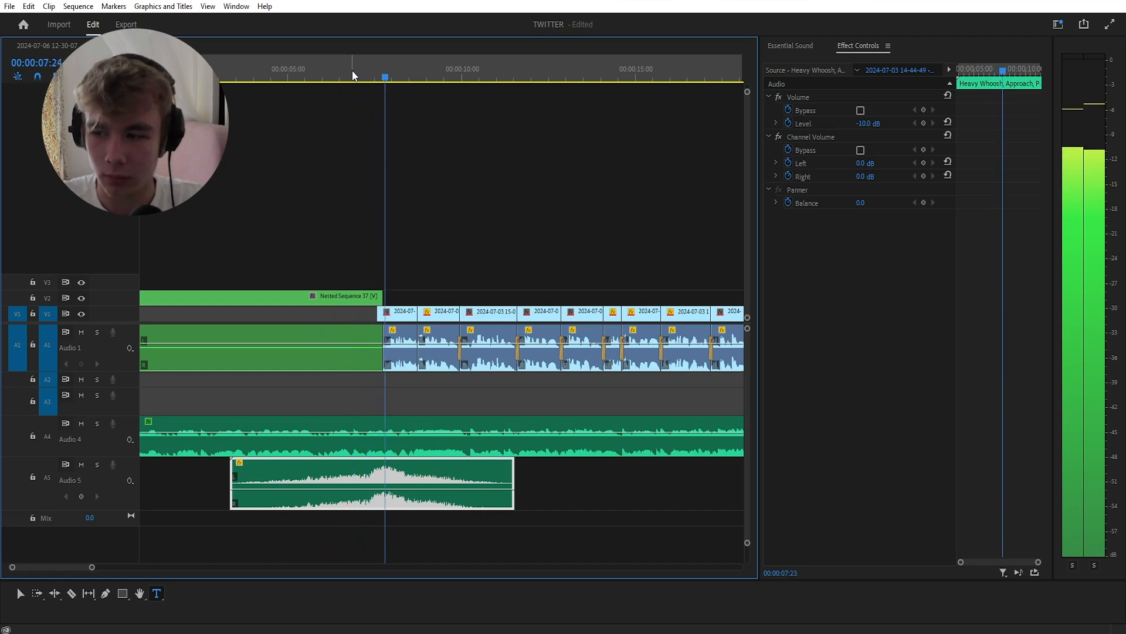
- Bring the Heavy Whoosh clip's volume level down to -13 dB and replay the section to check the balance
{"action": "left_click", "coordinate": [351, 75]}
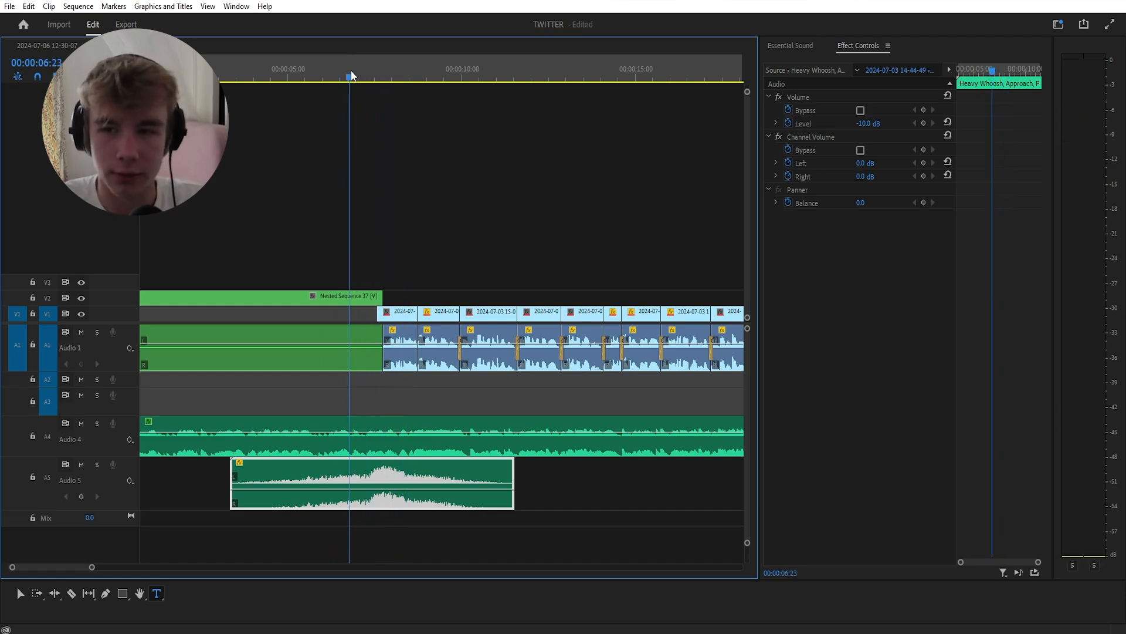
{"action": "key", "text": "bracketleft"}
{"action": "key", "text": "bracketleft"}
{"action": "key", "text": "bracketleft"}
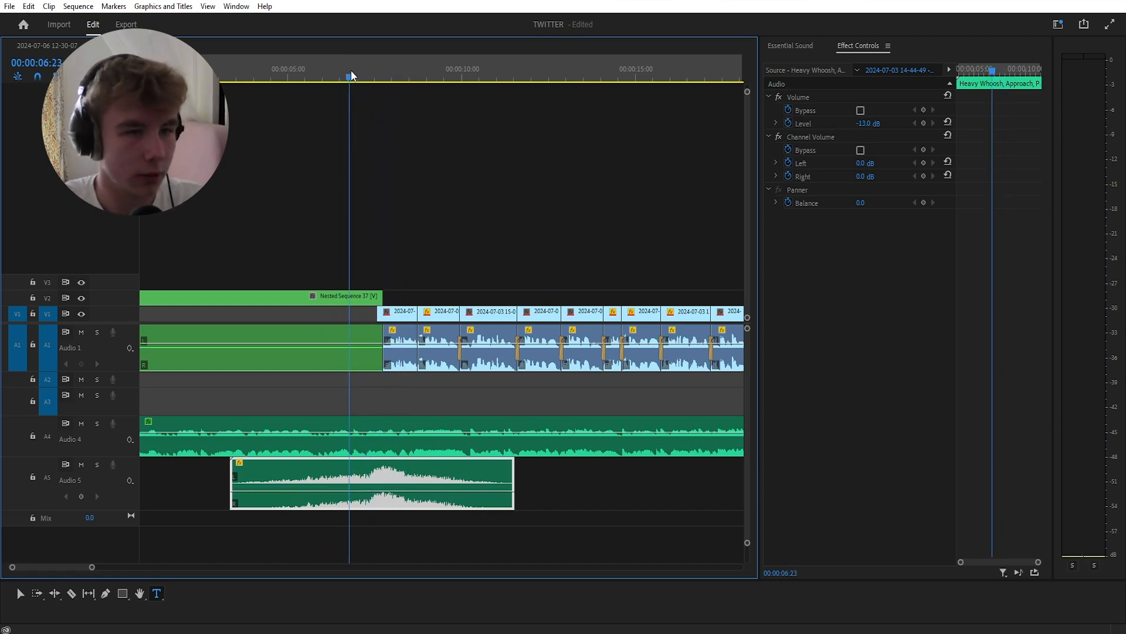
{"action": "left_click", "coordinate": [340, 73]}
{"action": "key", "text": "space"}
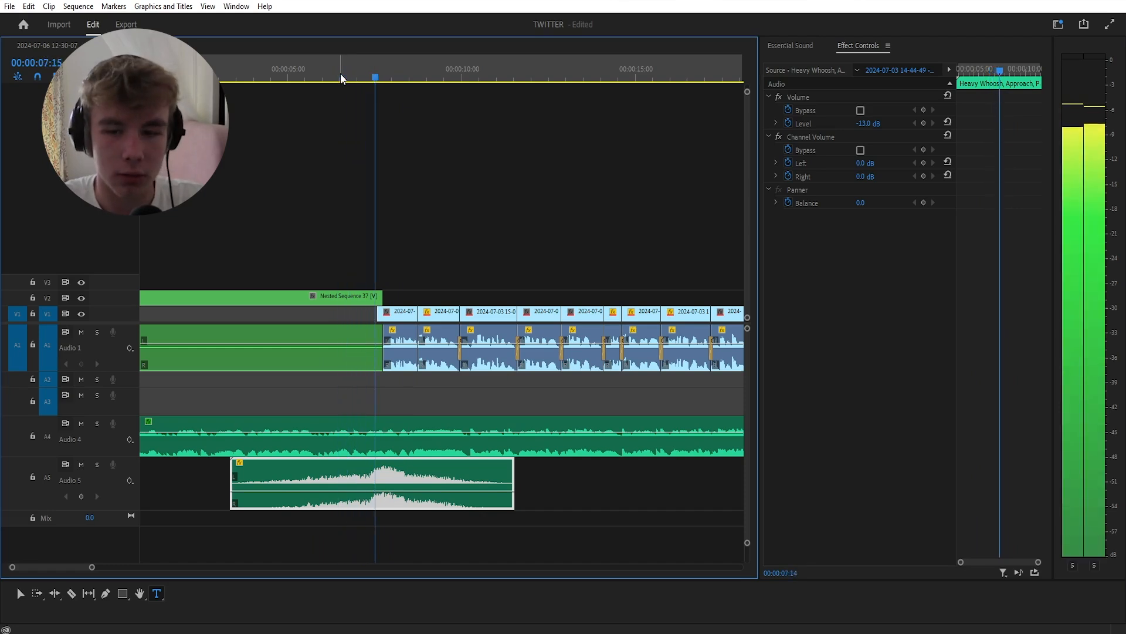
{"action": "key", "text": "space"}
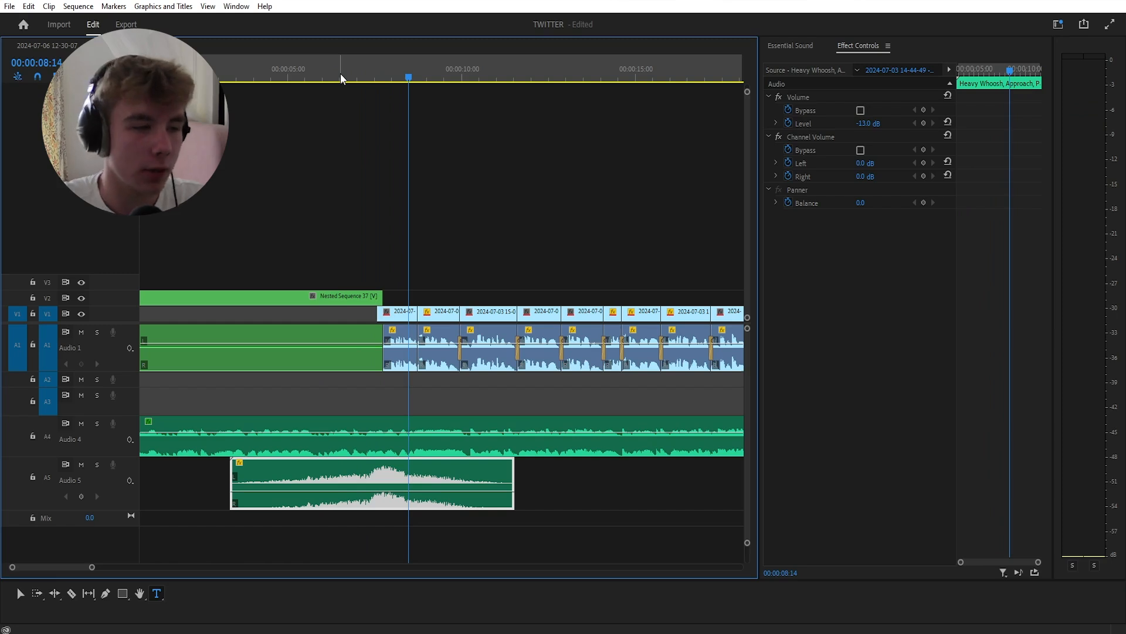
{"action": "left_click", "coordinate": [335, 73]}
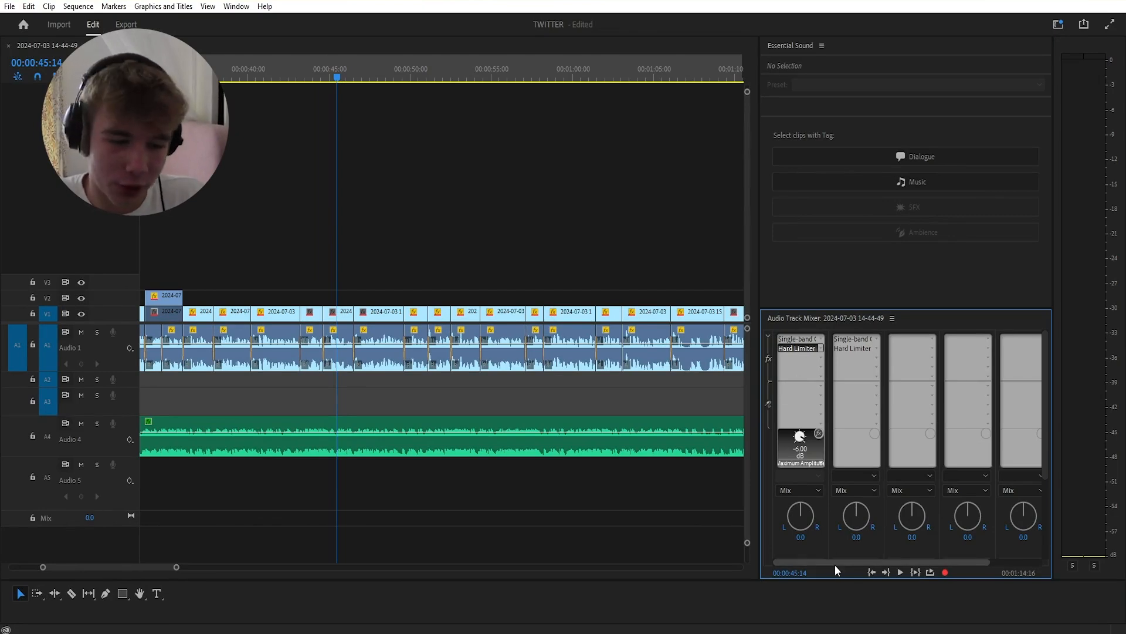
- Add a Multiband Compressor to the first effect slot of the Mix track in the Audio Track Mixer
{"action": "left_click_drag", "start_coordinate": [835, 562], "coordinate": [998, 545]}
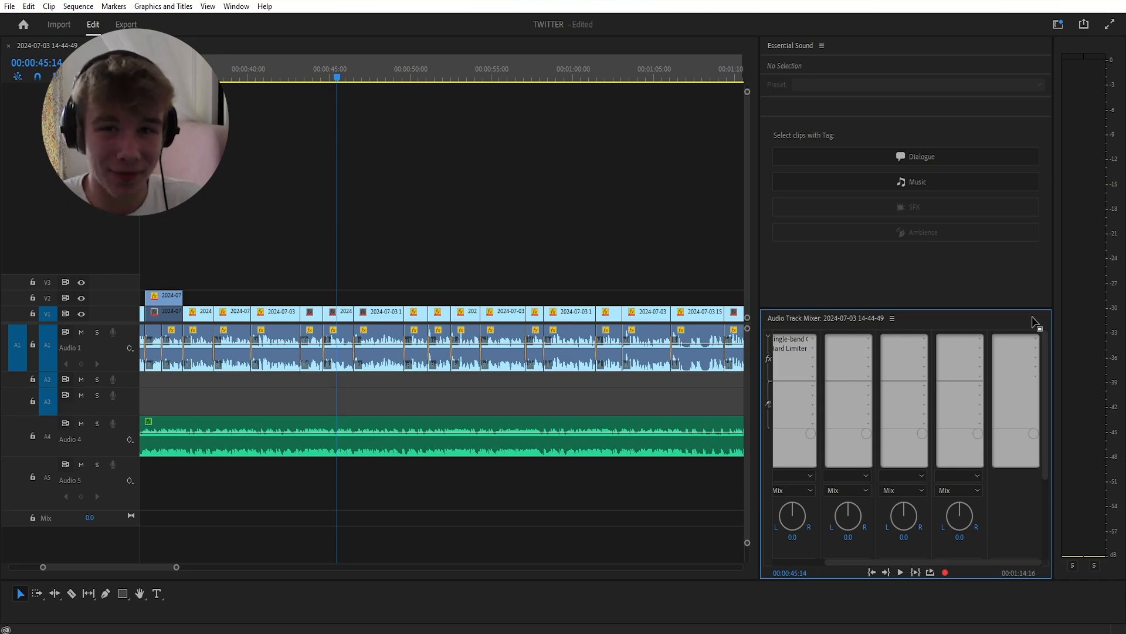
{"action": "left_click", "coordinate": [1034, 338]}
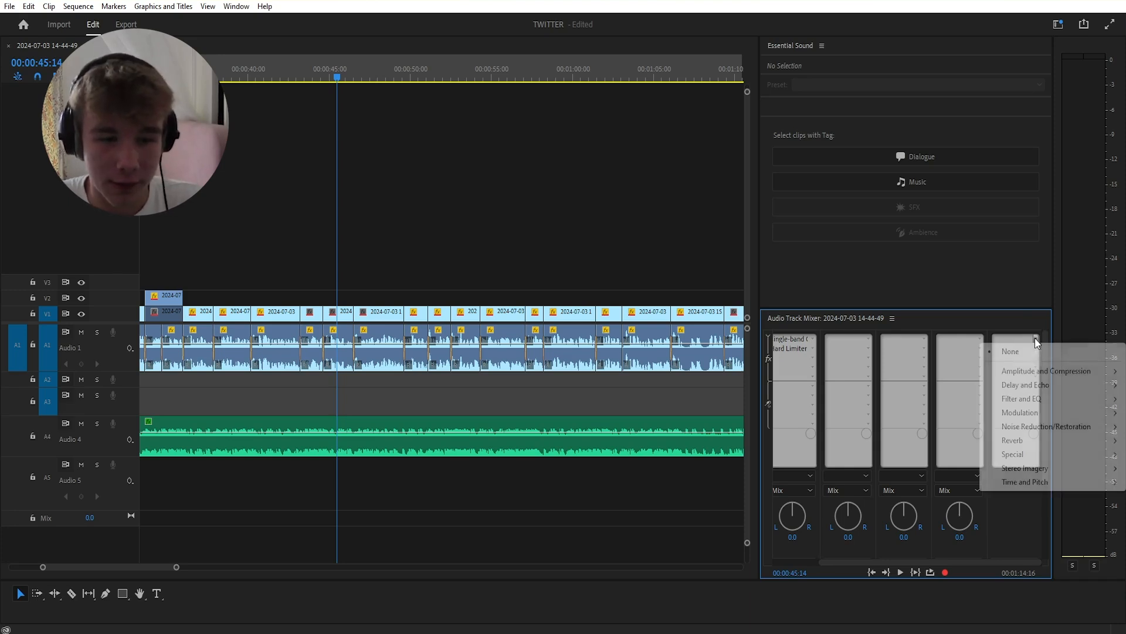
{"action": "mouse_move", "coordinate": [1036, 371]}
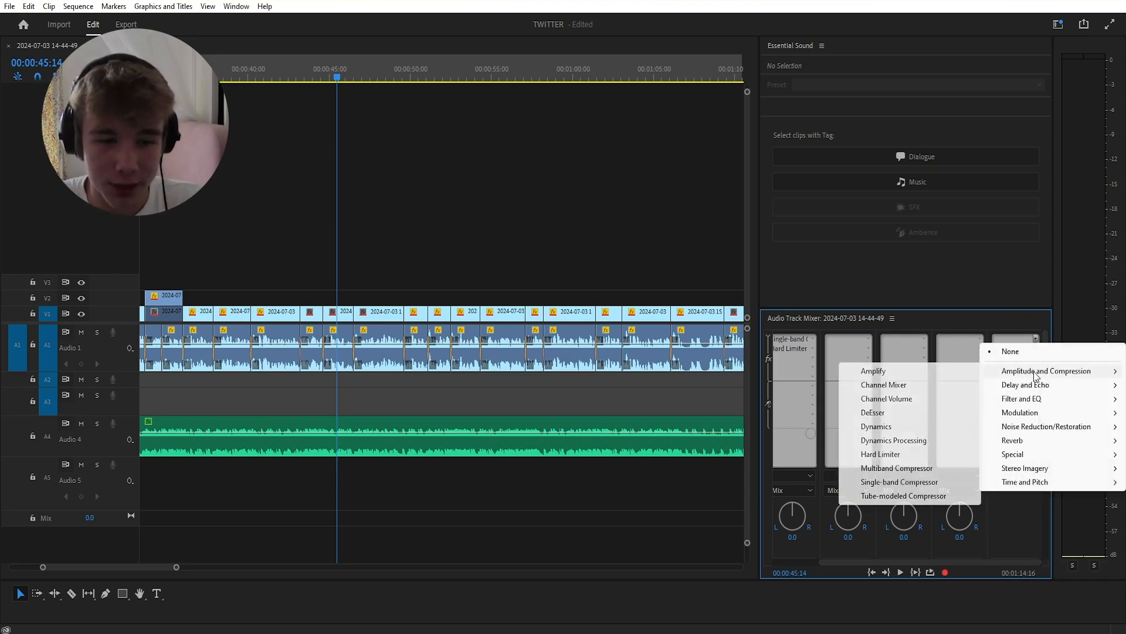
{"action": "left_click", "coordinate": [900, 468]}
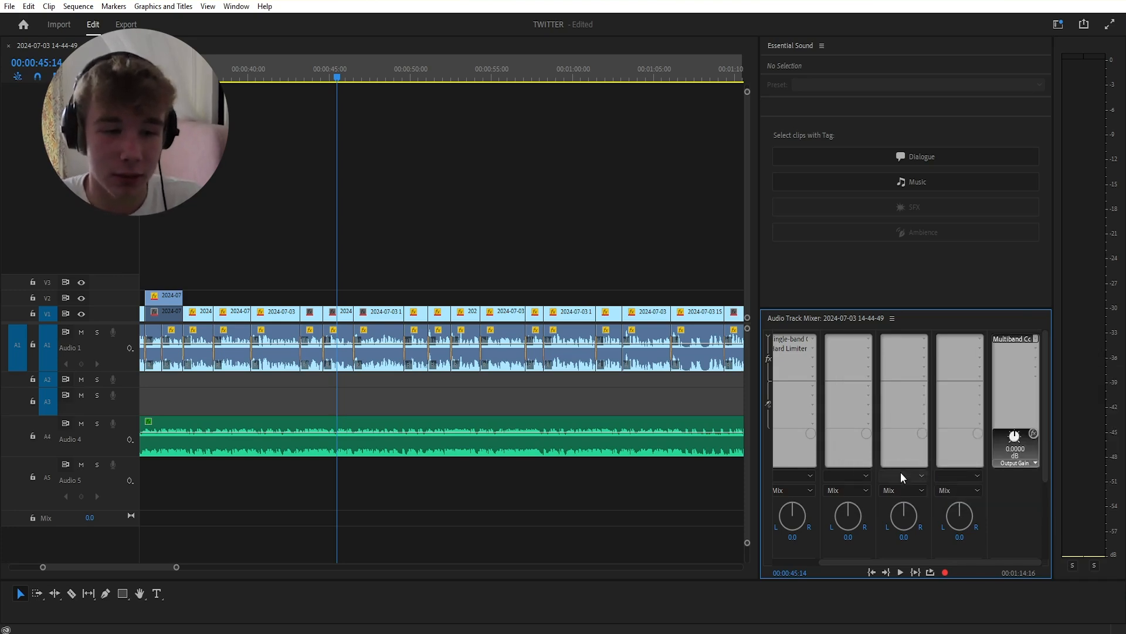
- Open the Mix track's Multiband Compressor settings and apply the Classical Master preset
{"action": "double_click", "coordinate": [1009, 339]}
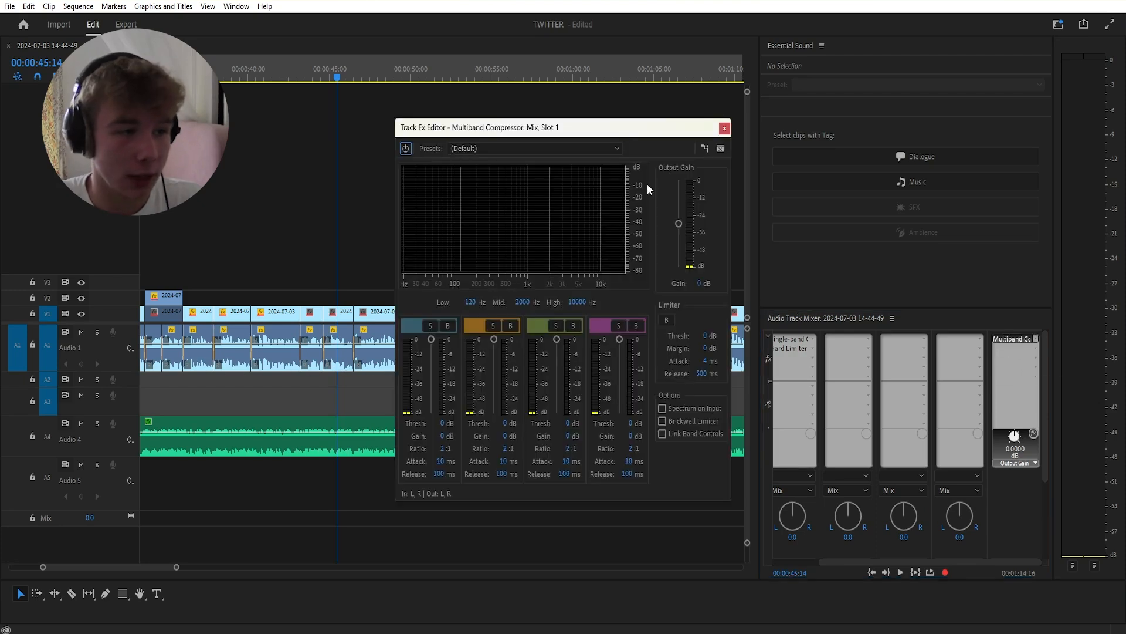
{"action": "left_click", "coordinate": [544, 147]}
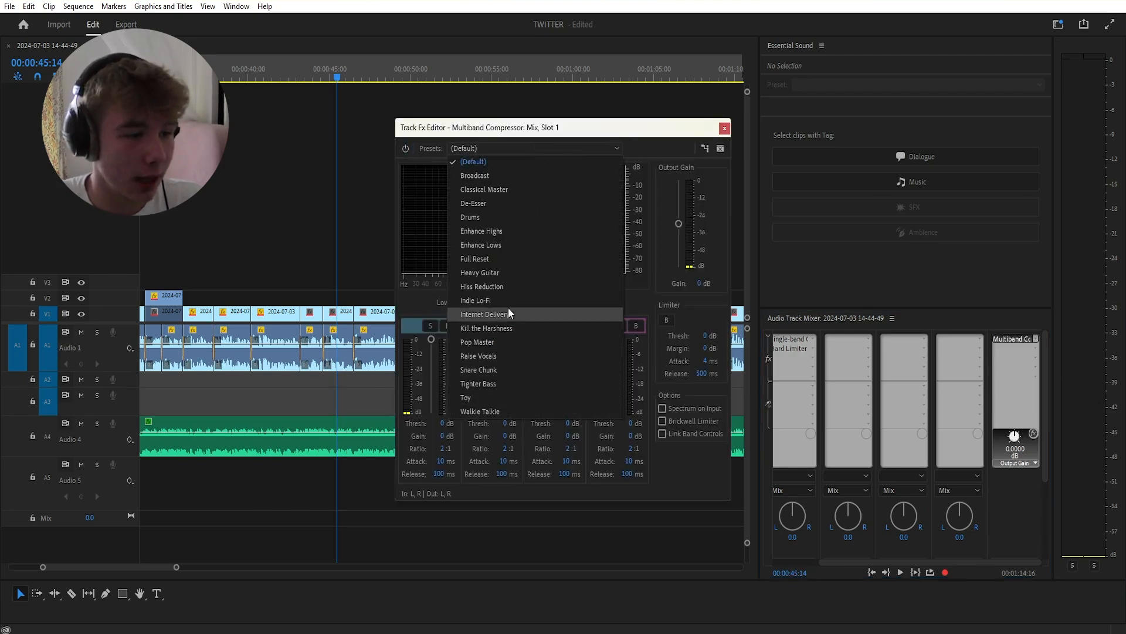
{"action": "left_click", "coordinate": [503, 192]}
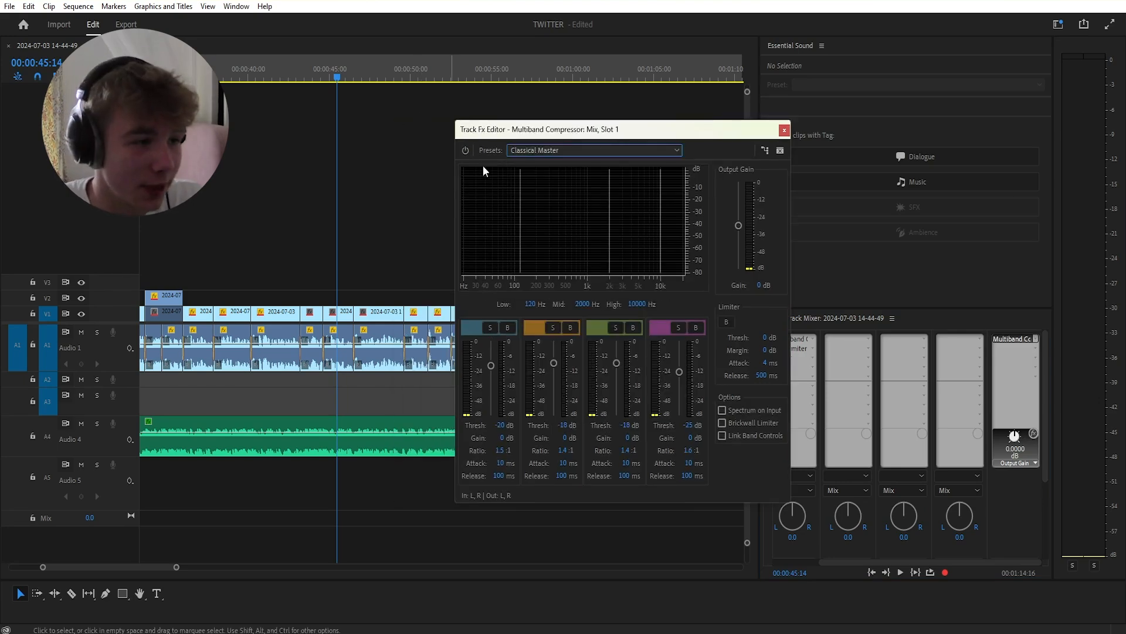
- Play the sequence with the Multiband Compressor bypassed and enabled to compare the mix, and close the effect editor
{"action": "left_click", "coordinate": [465, 150]}
{"action": "key", "text": "space"}
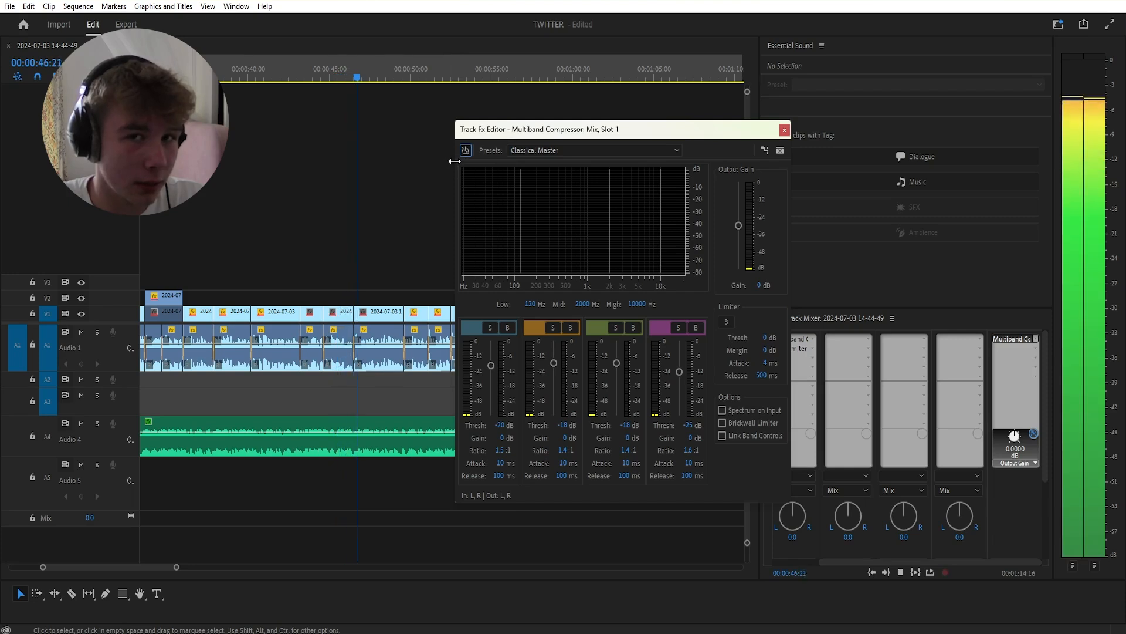
{"action": "key", "text": "space"}
{"action": "left_click", "coordinate": [467, 153]}
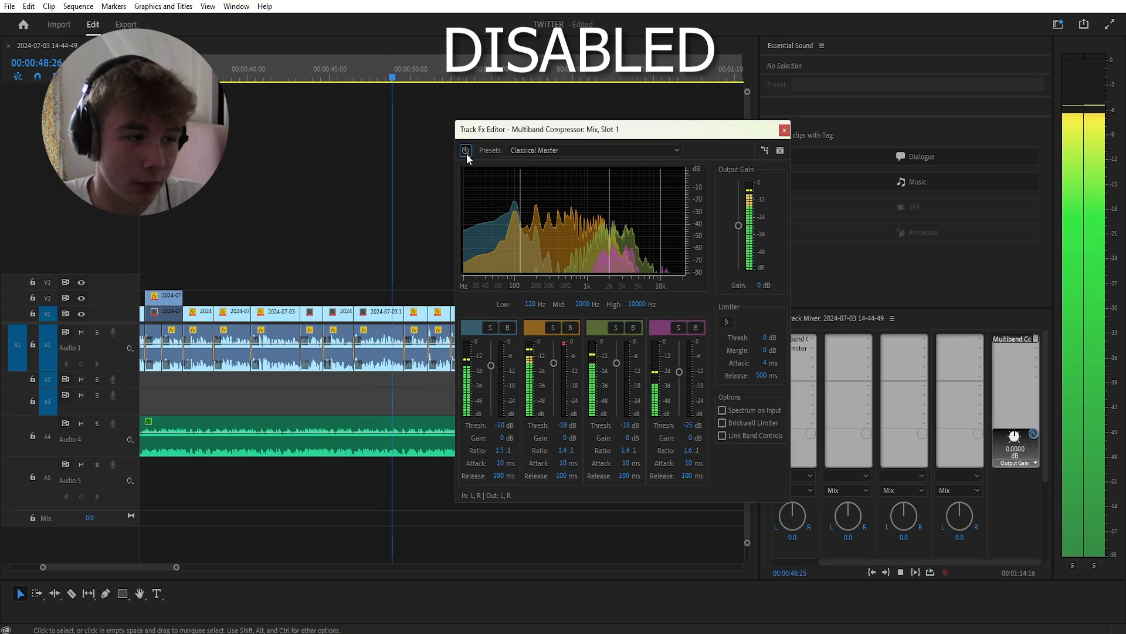
{"action": "left_click", "coordinate": [467, 153]}
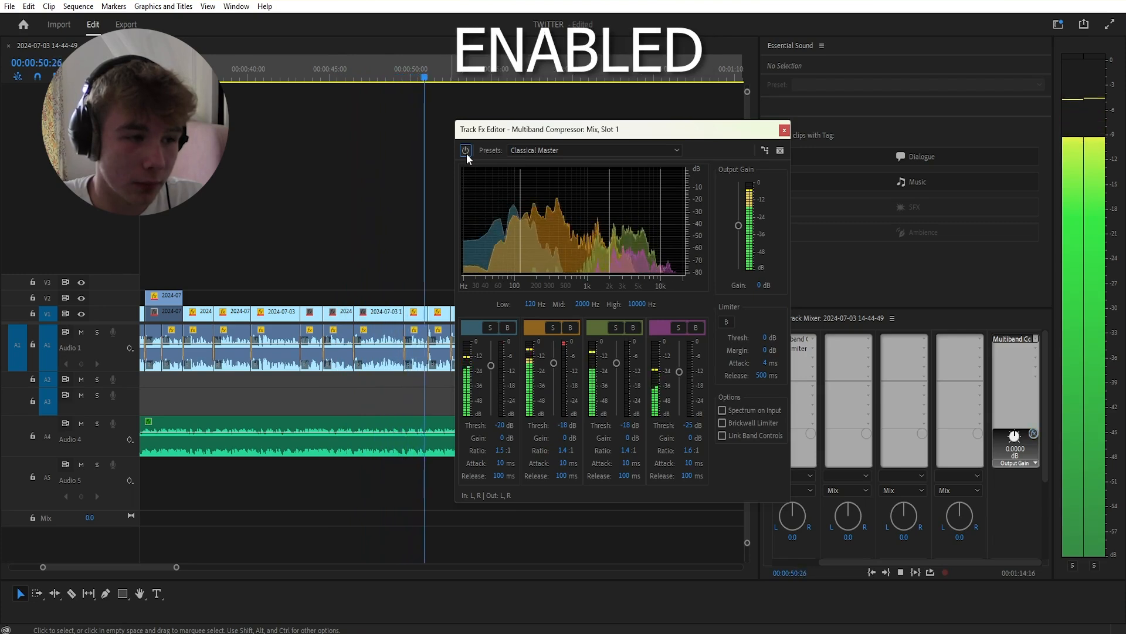
{"action": "left_click", "coordinate": [467, 154]}
{"action": "key", "text": "space"}
{"action": "left_click", "coordinate": [786, 134]}
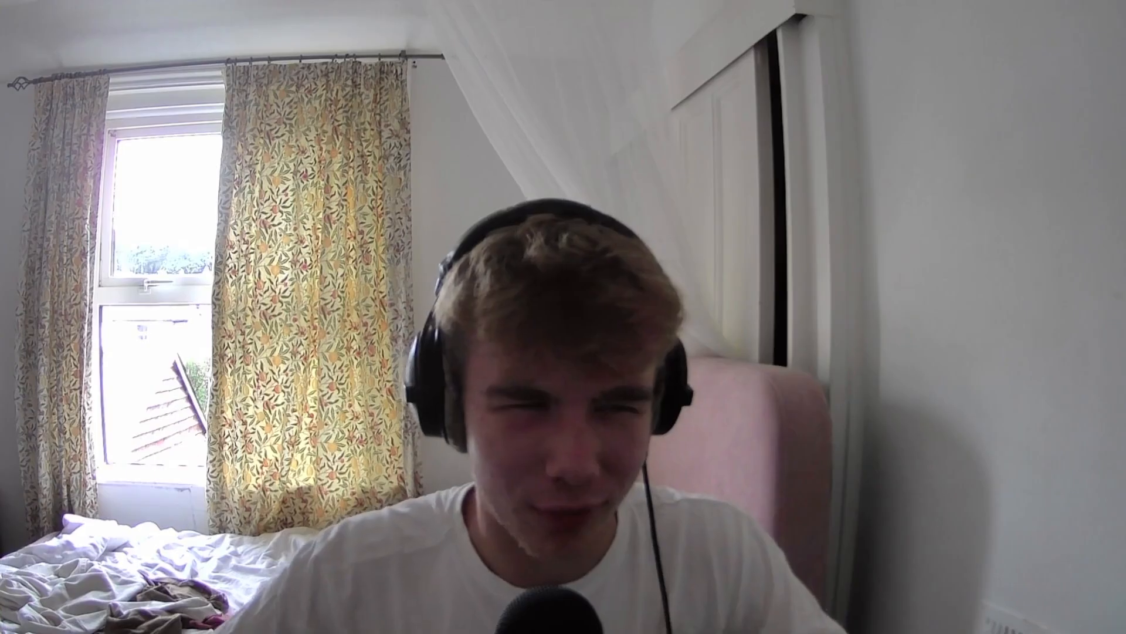